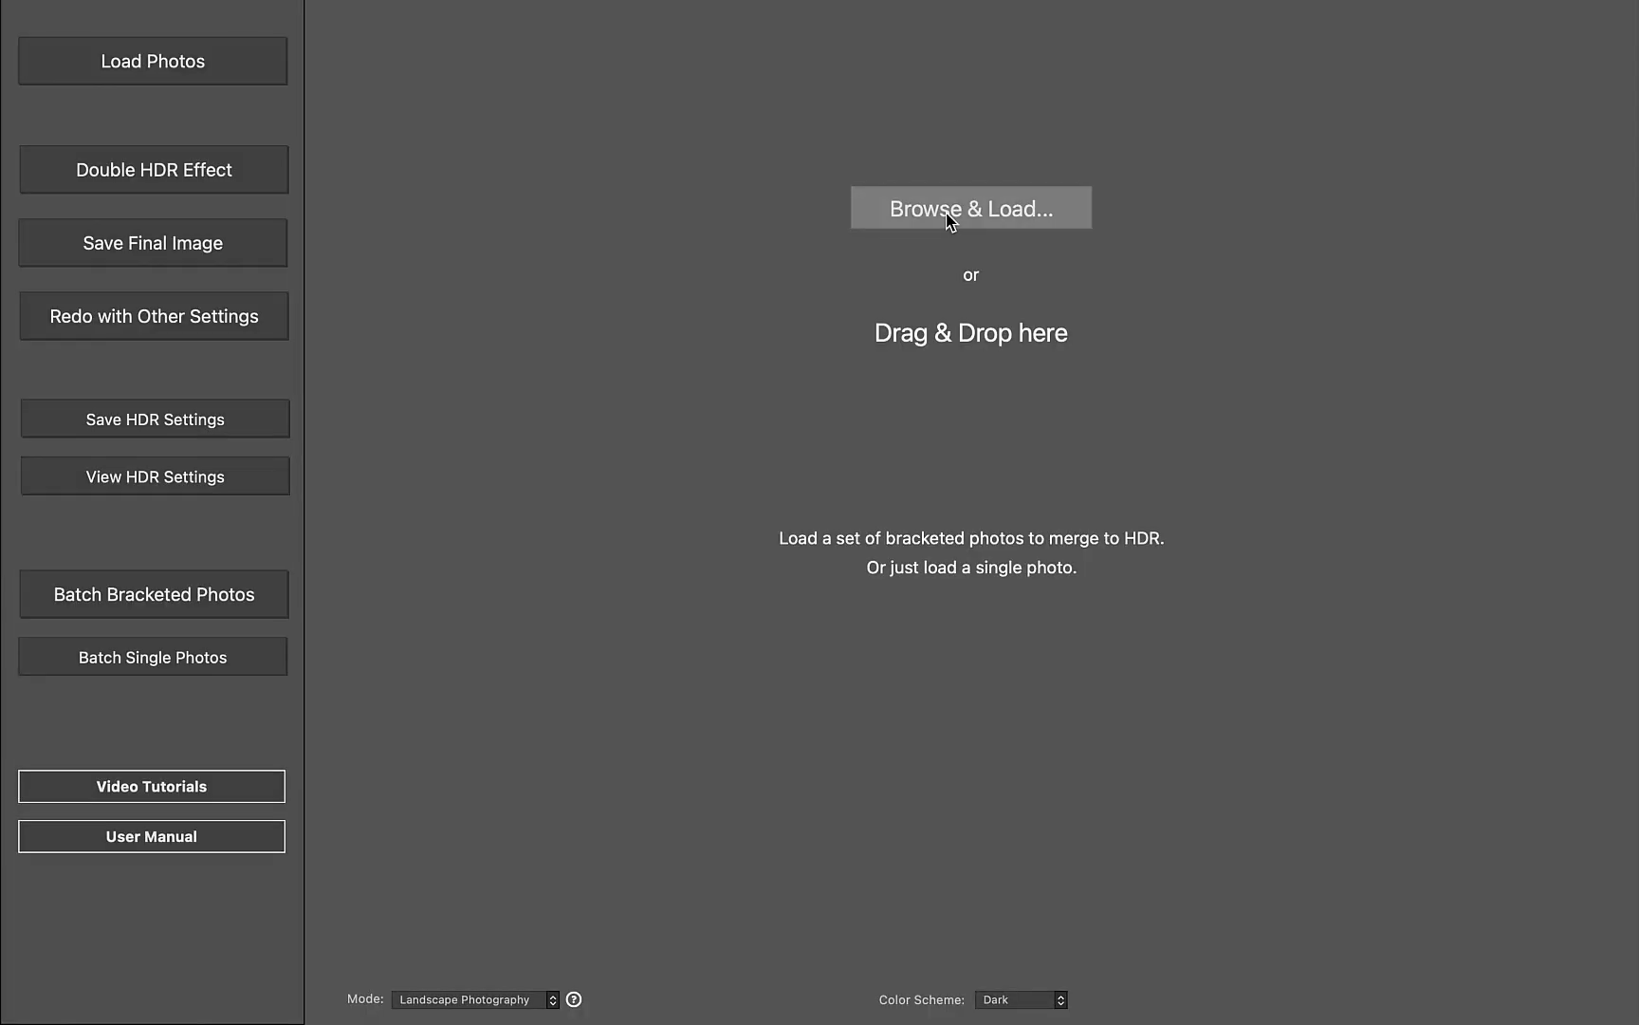
- Load the bracketed shots IMG_8646 through IMG_8649.JPG into Photomatix Pro
{"action": "left_click", "coordinate": [950, 211]}
{"action": "left_click", "coordinate": [716, 417], "text": "shift"}
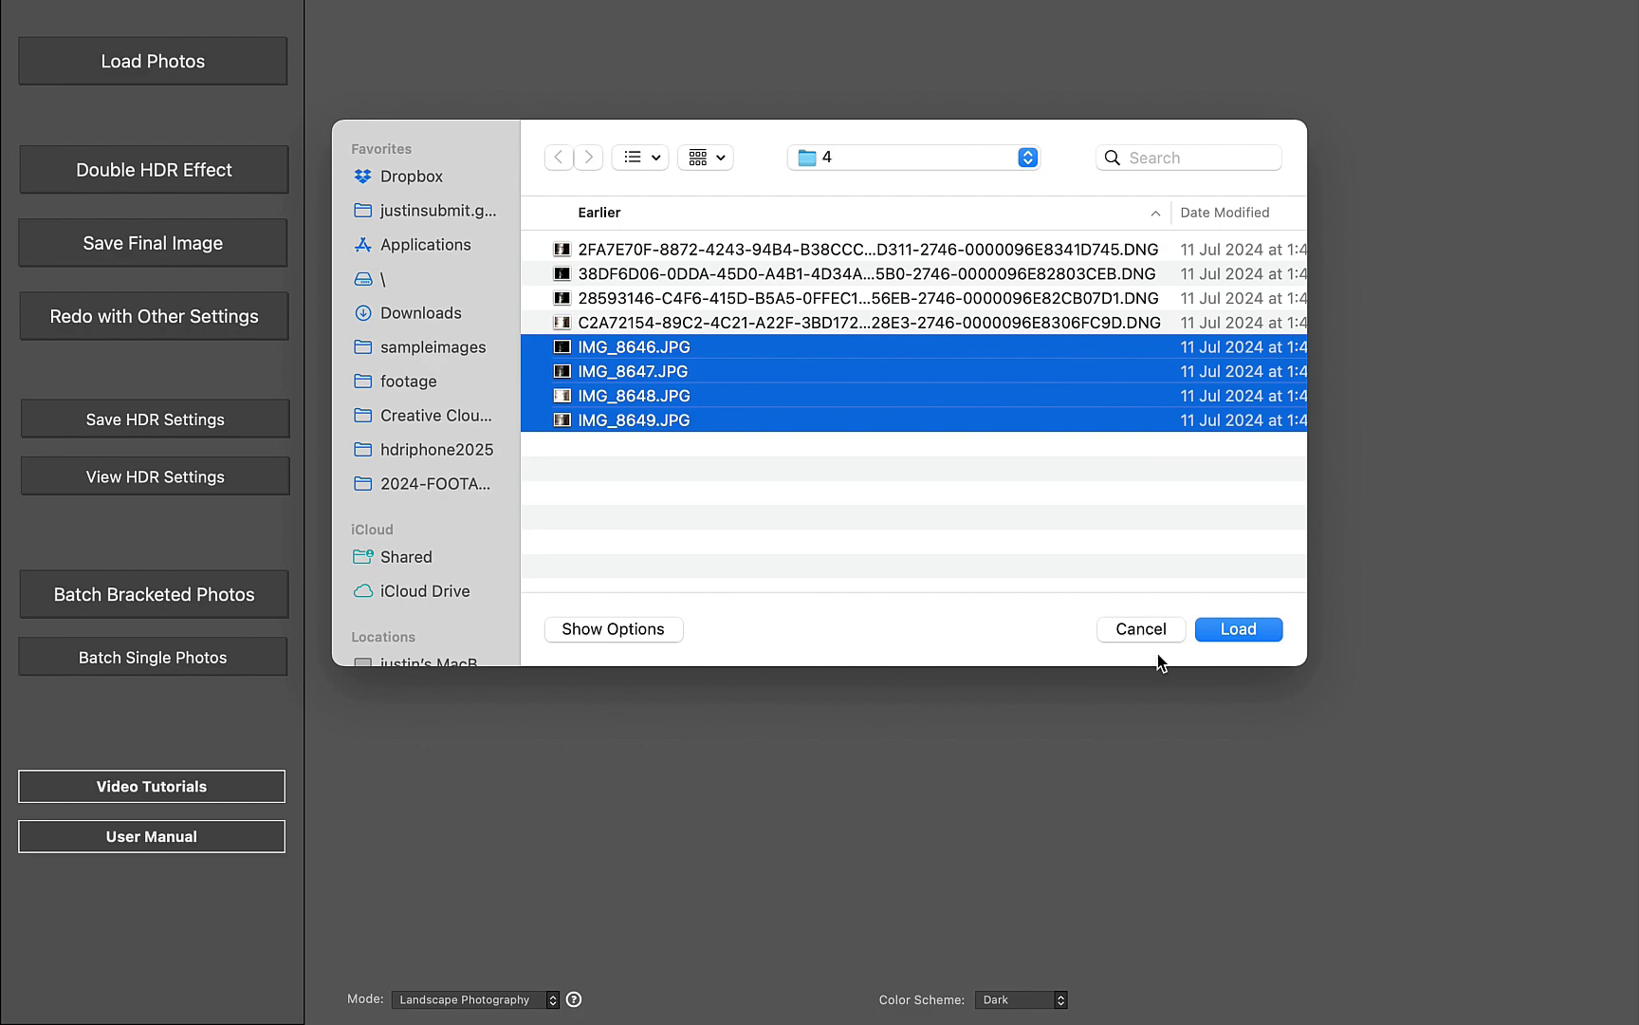
{"action": "left_click", "coordinate": [1226, 633]}
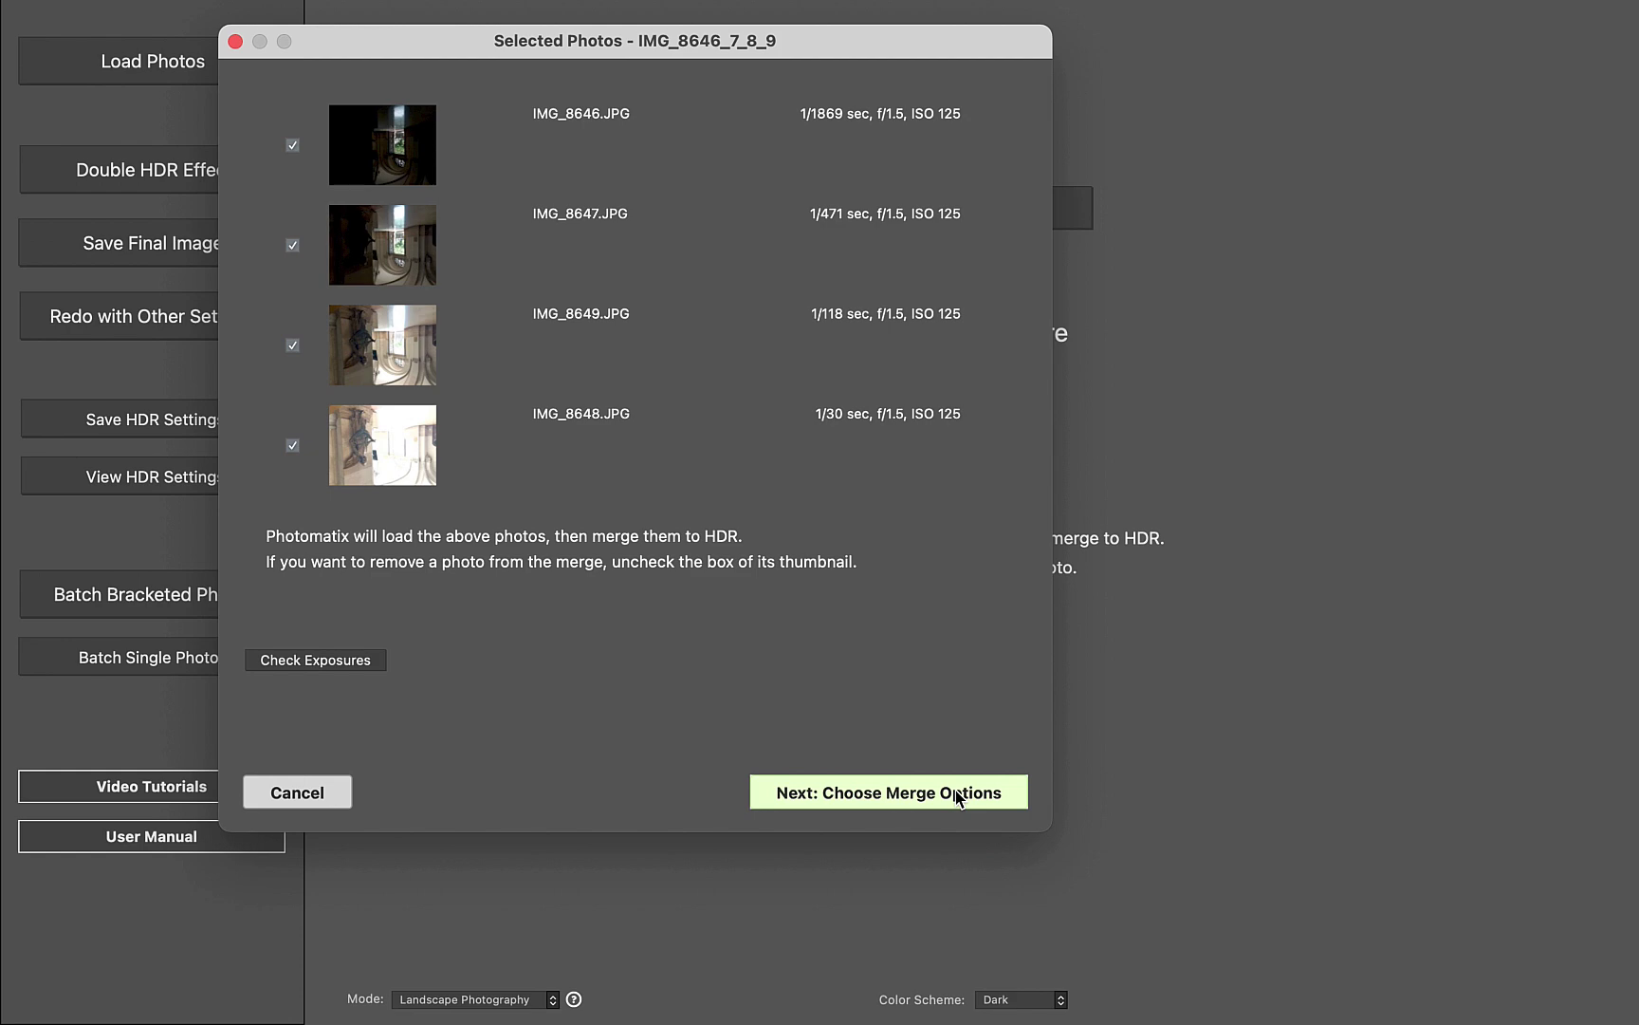
- Align and merge the four brackets into the 32-bit HDR image IMG_8646_7_8_9
{"action": "left_click", "coordinate": [957, 797]}
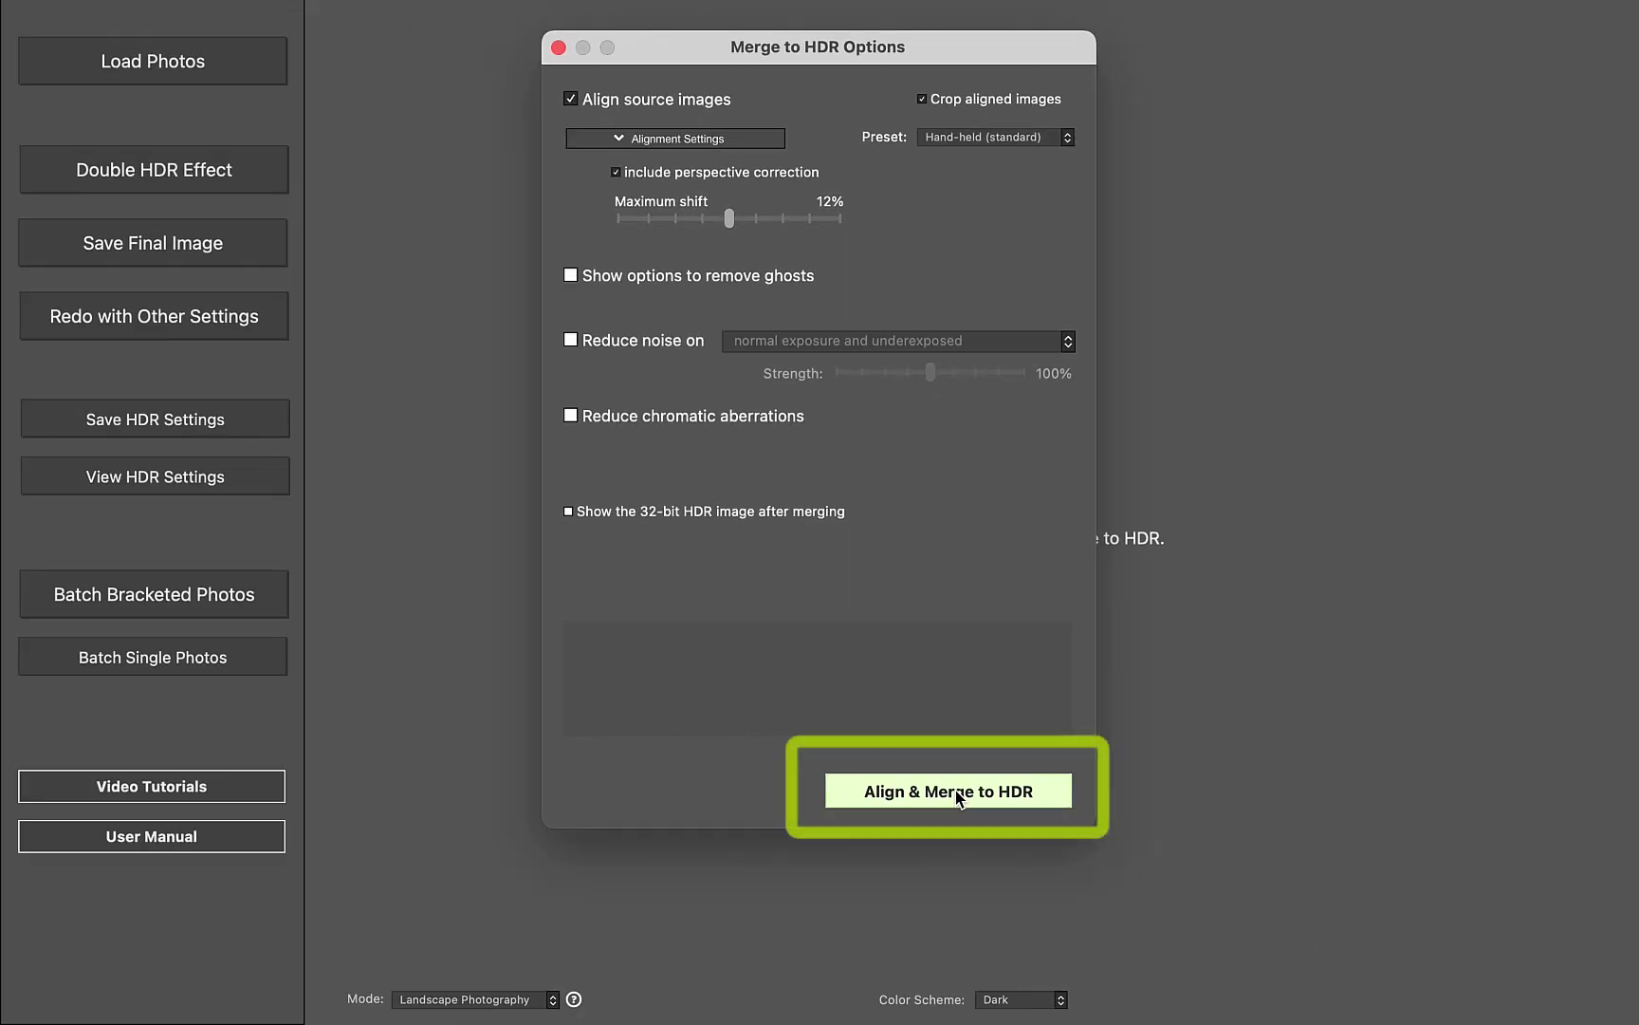
{"action": "left_click", "coordinate": [958, 793]}
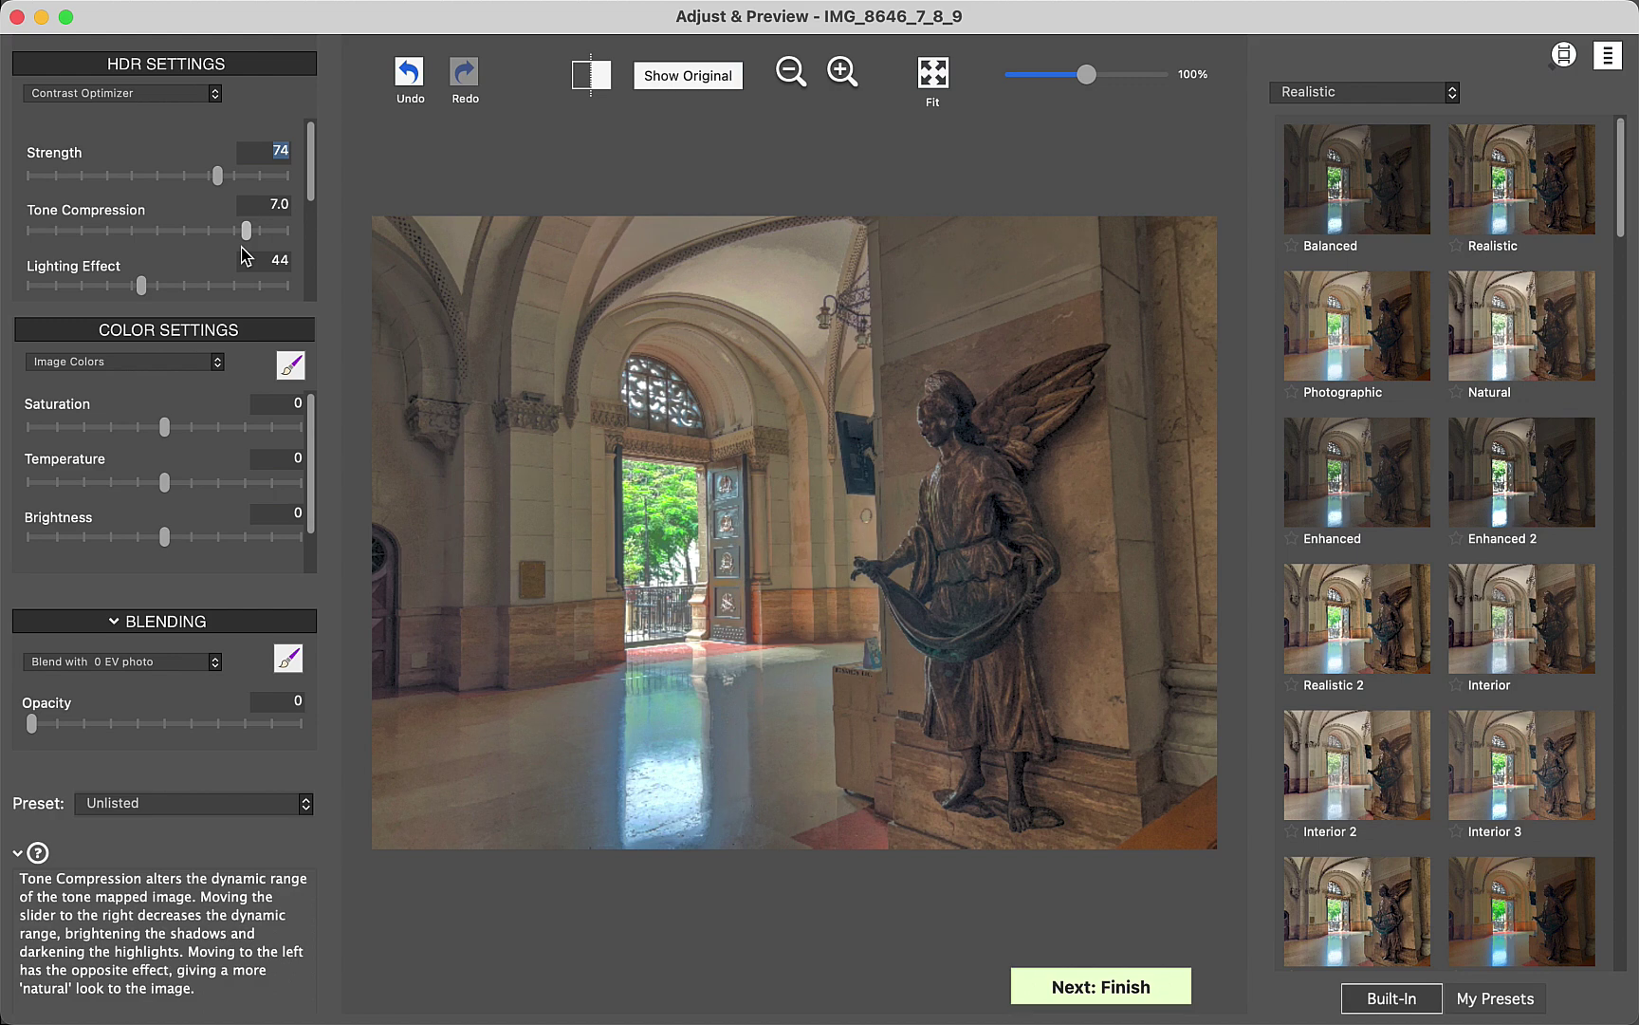
- Tone-map the HDR with Lighting Effect 50, Saturation 1.4 and Luminance 3.3
{"action": "left_click_drag", "start_coordinate": [244, 254], "coordinate": [238, 256]}
{"action": "left_click_drag", "start_coordinate": [143, 286], "coordinate": [161, 321]}
{"action": "mouse_move", "coordinate": [164, 427]}
{"action": "left_mouse_down"}
{"action": "mouse_move", "coordinate": [265, 437]}
{"action": "mouse_move", "coordinate": [106, 442]}
{"action": "mouse_move", "coordinate": [185, 450]}
{"action": "left_mouse_up"}
{"action": "scroll", "coordinate": [190, 251], "scroll_direction": "down", "scroll_amount": 3}
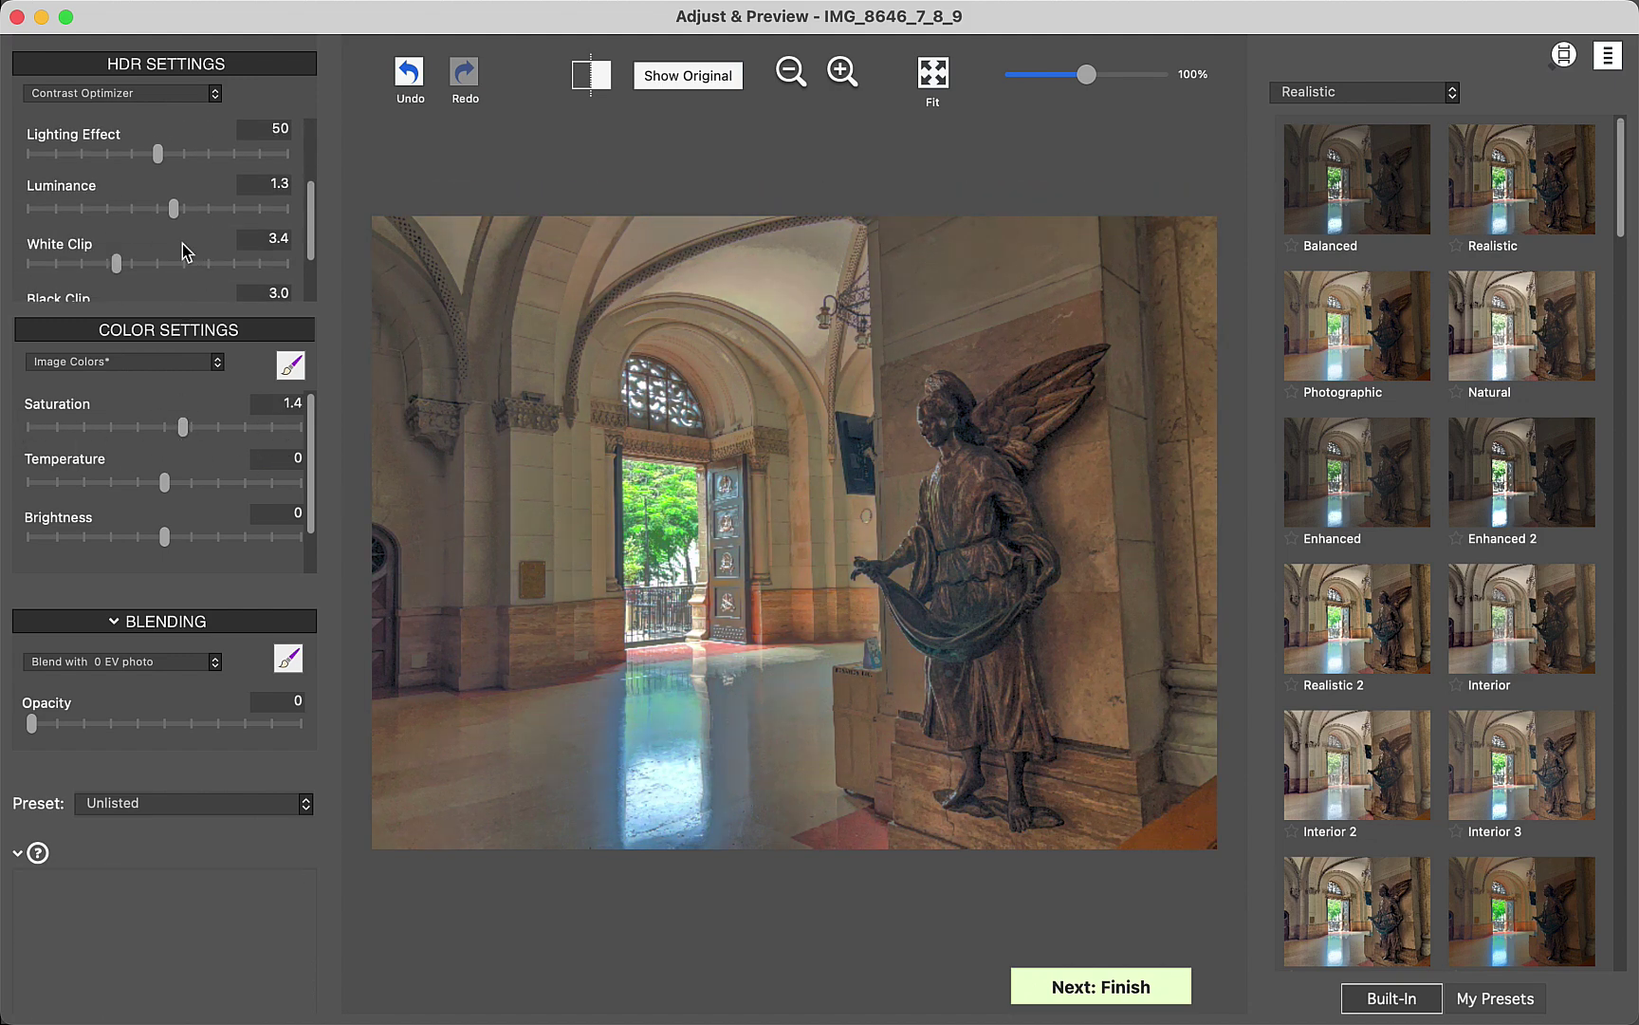
{"action": "mouse_move", "coordinate": [174, 217]}
{"action": "left_mouse_down"}
{"action": "mouse_move", "coordinate": [341, 231]}
{"action": "mouse_move", "coordinate": [30, 213]}
{"action": "mouse_move", "coordinate": [388, 219]}
{"action": "mouse_move", "coordinate": [138, 216]}
{"action": "mouse_move", "coordinate": [351, 223]}
{"action": "mouse_move", "coordinate": [317, 230]}
{"action": "mouse_move", "coordinate": [128, 210]}
{"action": "mouse_move", "coordinate": [360, 239]}
{"action": "mouse_move", "coordinate": [201, 211]}
{"action": "left_mouse_up"}
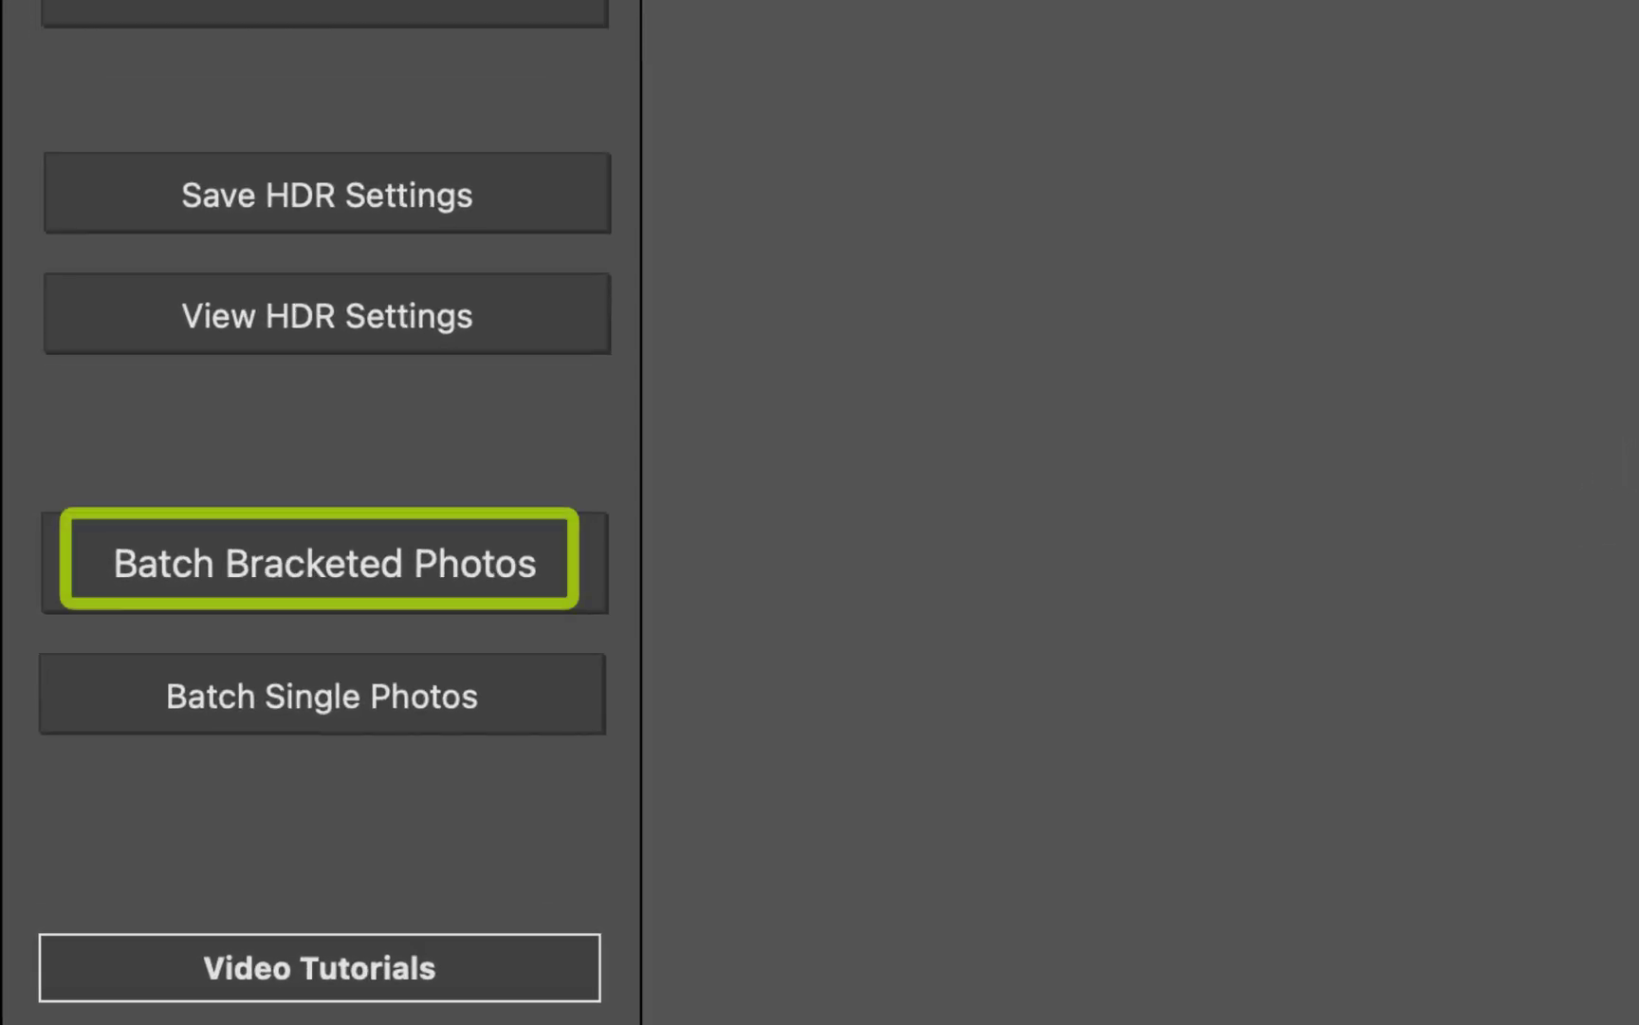
- Run a Balanced-preset batch on the bracketed photos in the BATCH copy folder
{"action": "left_click", "coordinate": [491, 567]}
{"action": "left_click", "coordinate": [515, 156]}
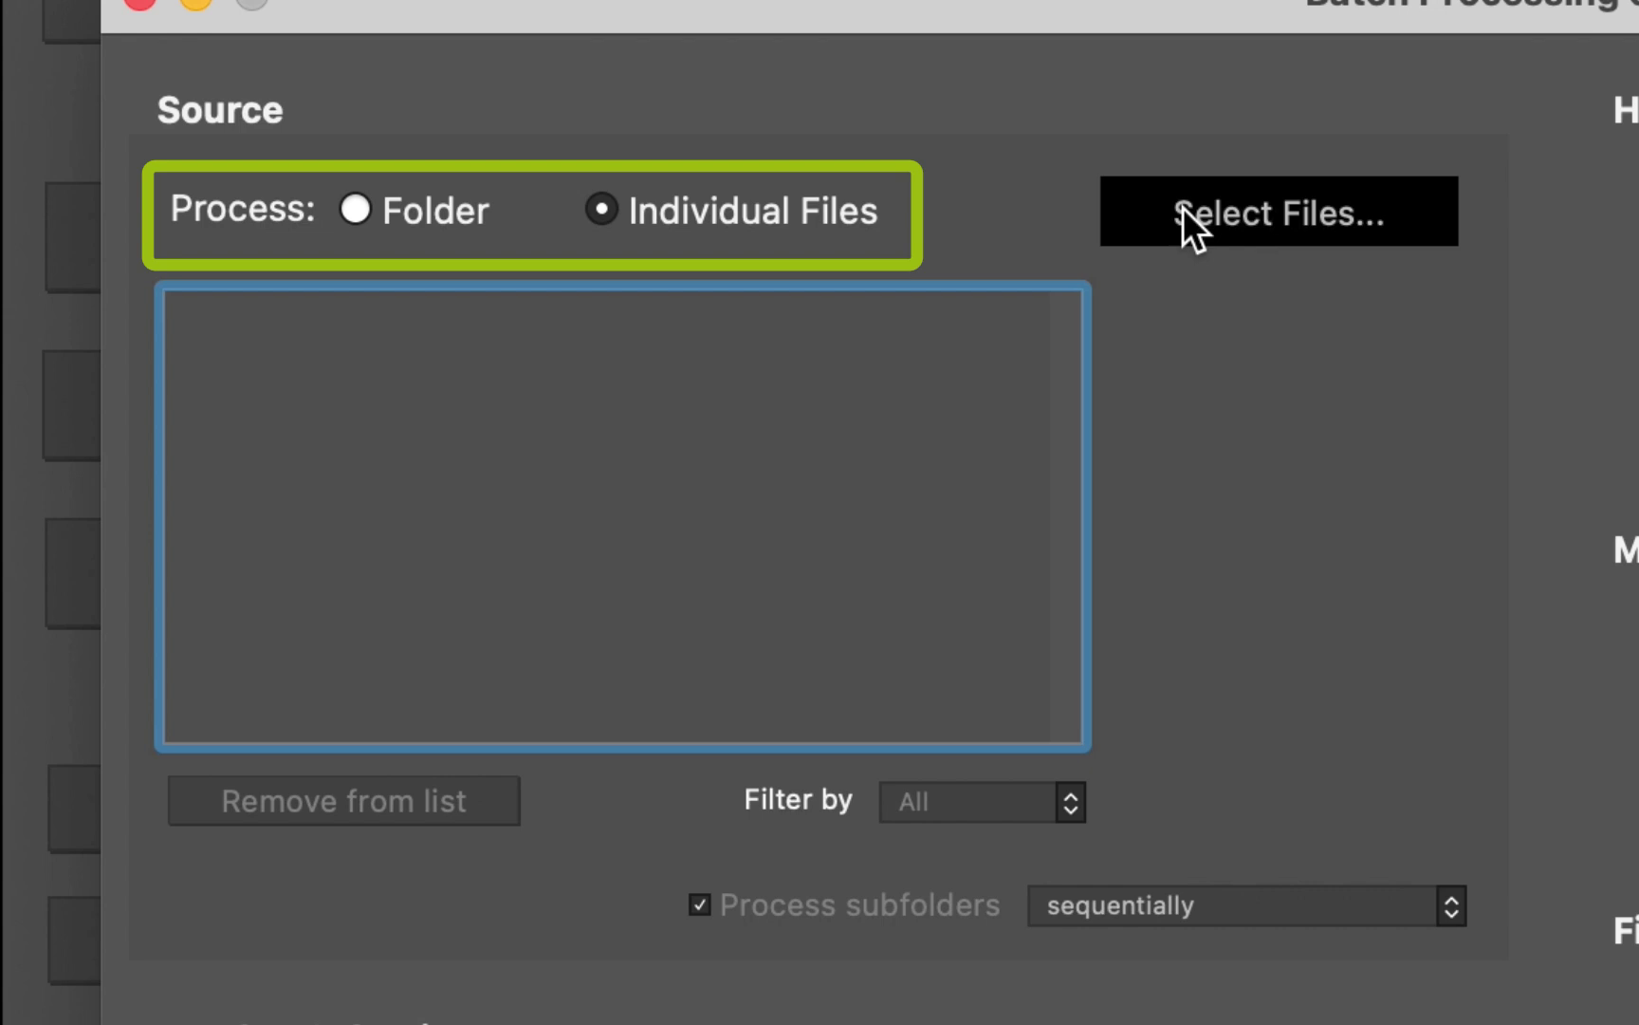
{"action": "left_click", "coordinate": [1183, 210]}
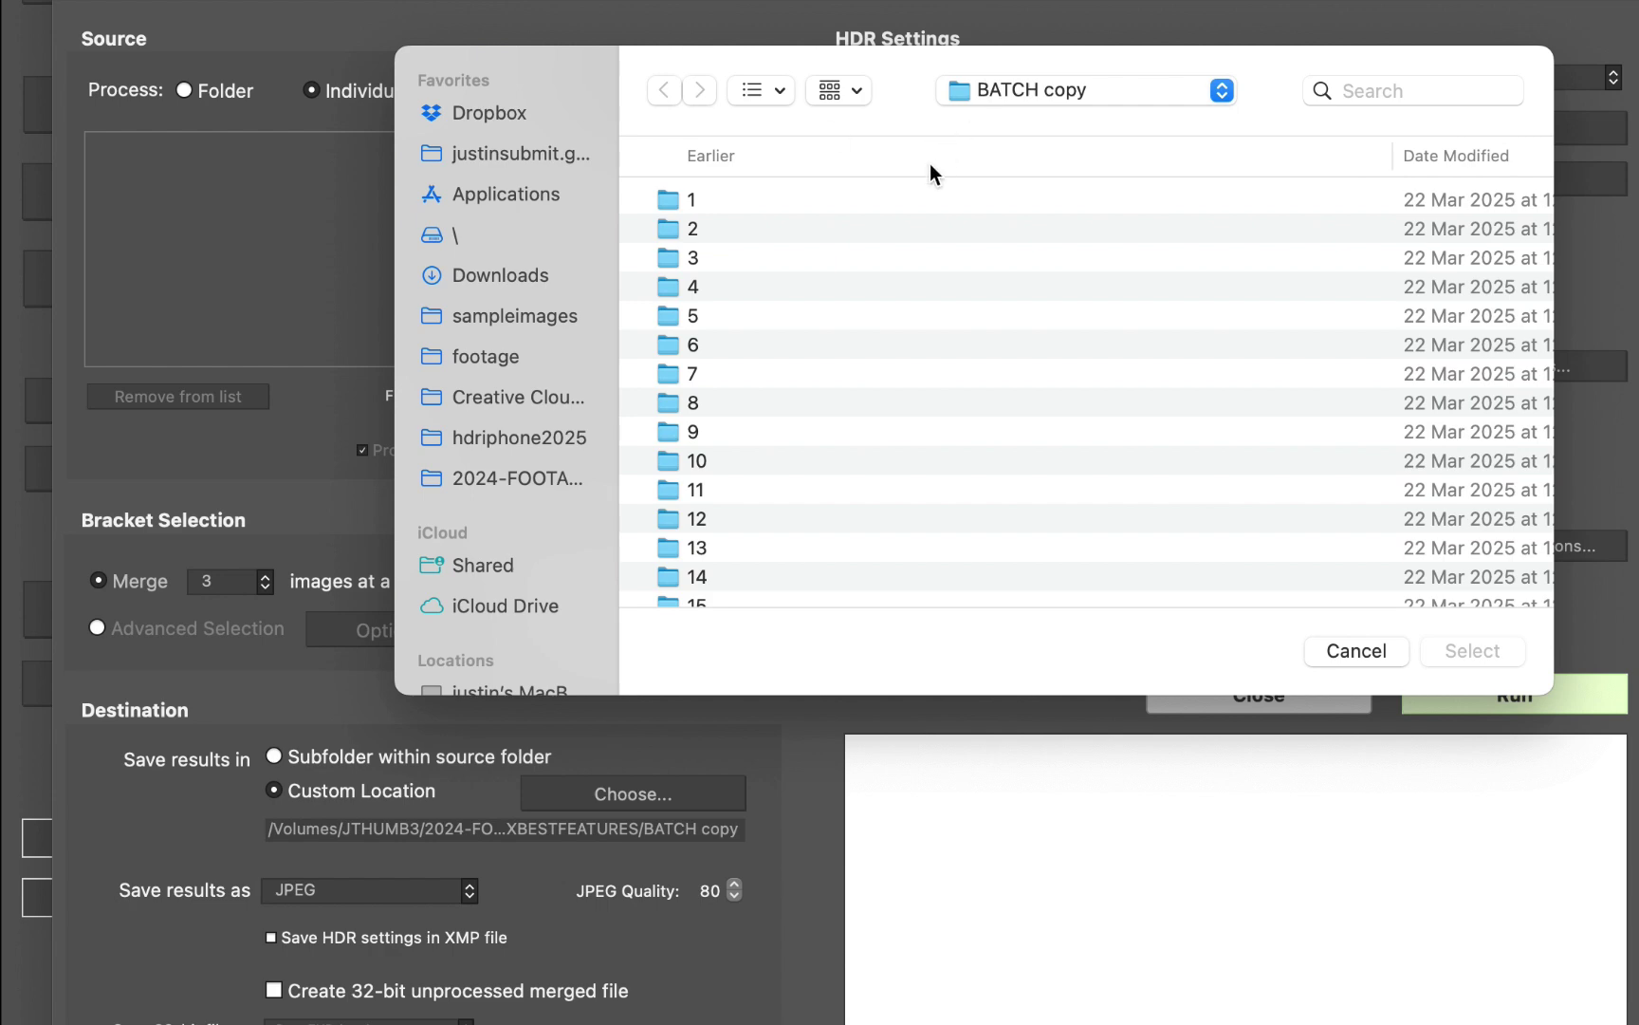
{"action": "left_click", "coordinate": [1061, 89]}
{"action": "left_click", "coordinate": [1053, 112]}
{"action": "left_click", "coordinate": [904, 223]}
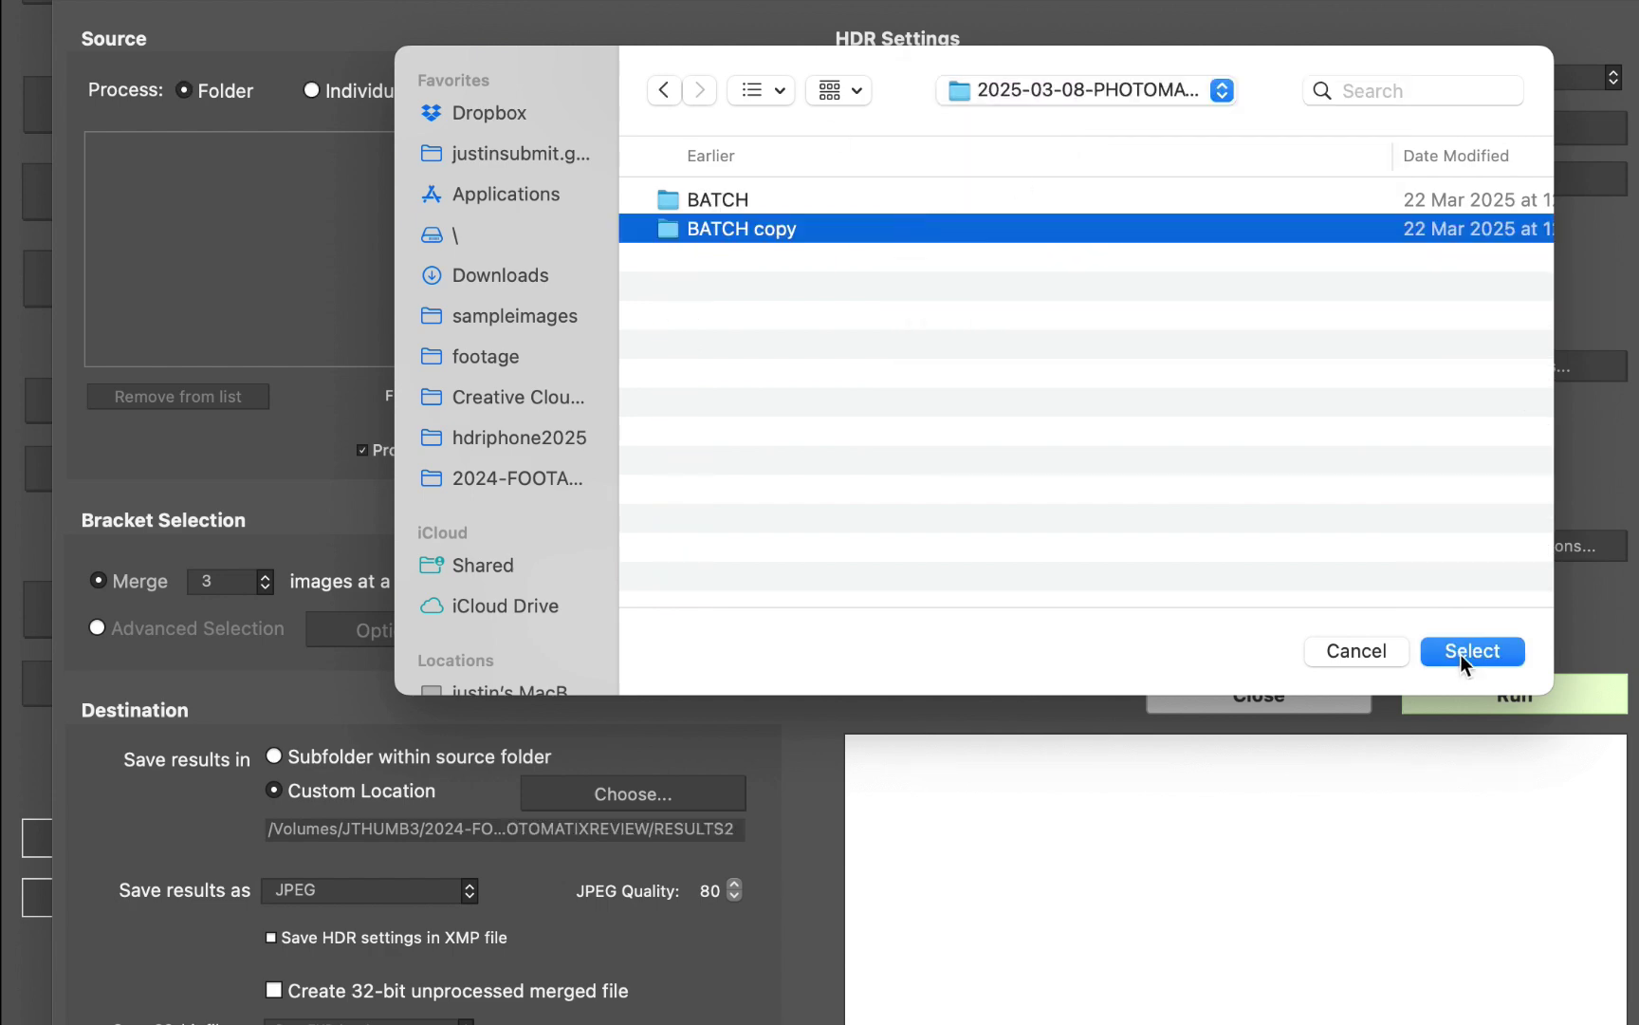
{"action": "left_click", "coordinate": [1466, 652]}
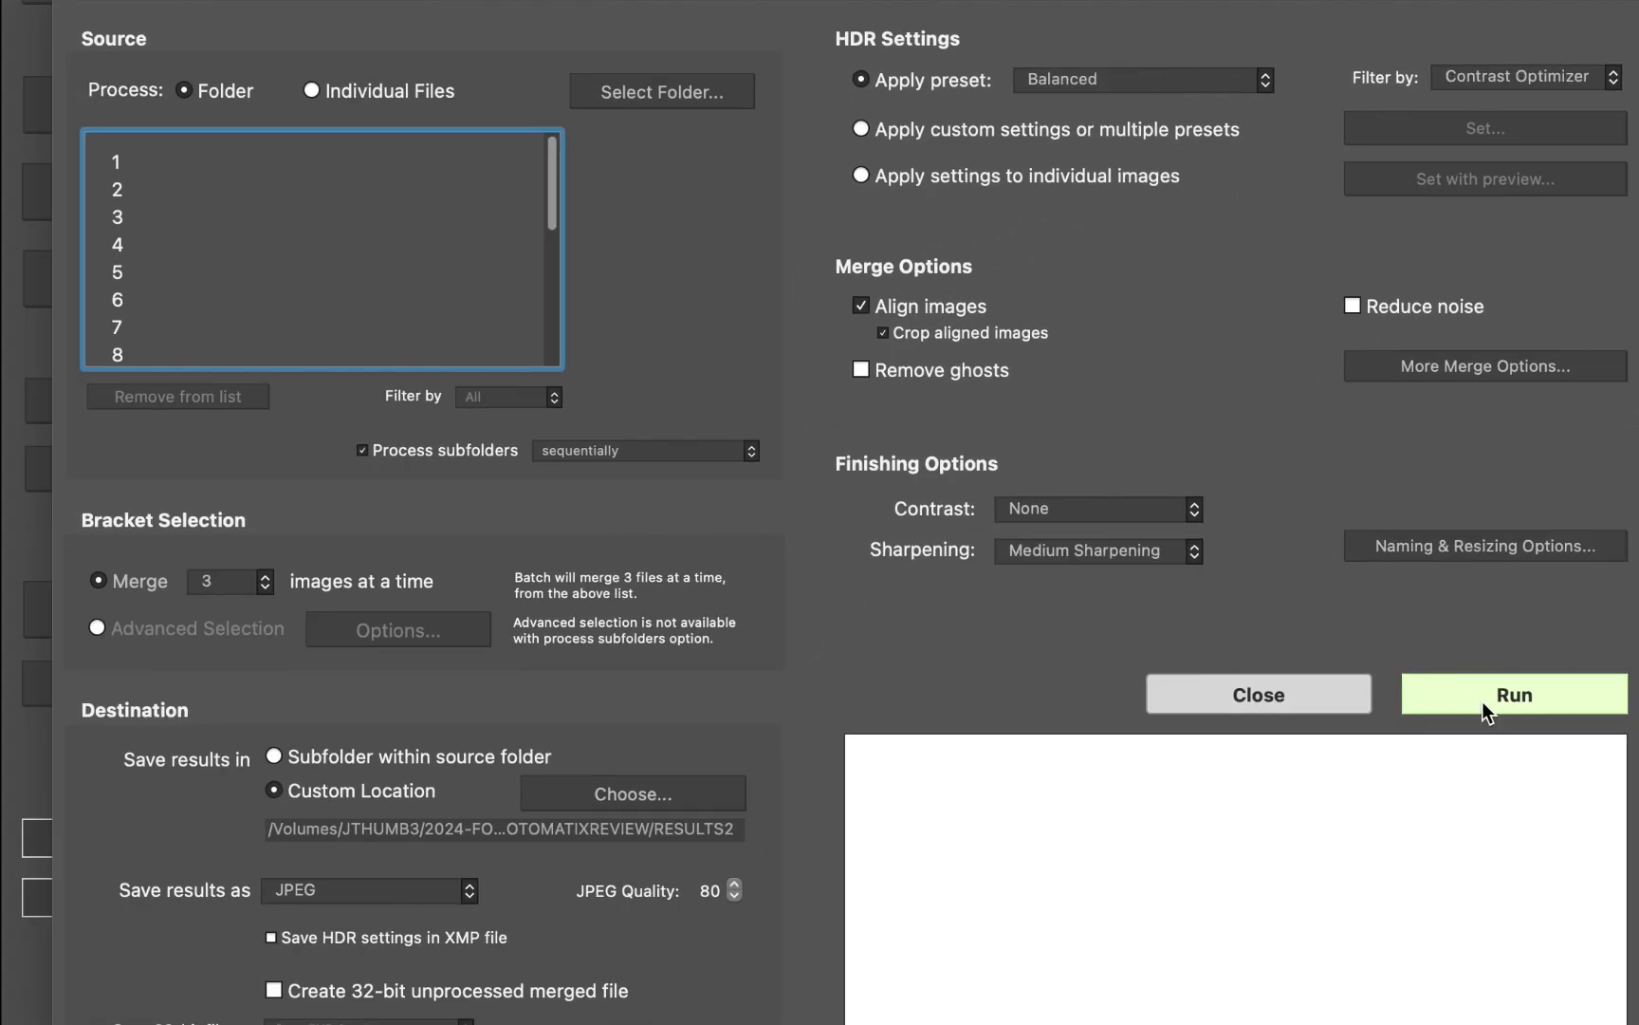
{"action": "left_click", "coordinate": [1482, 702]}
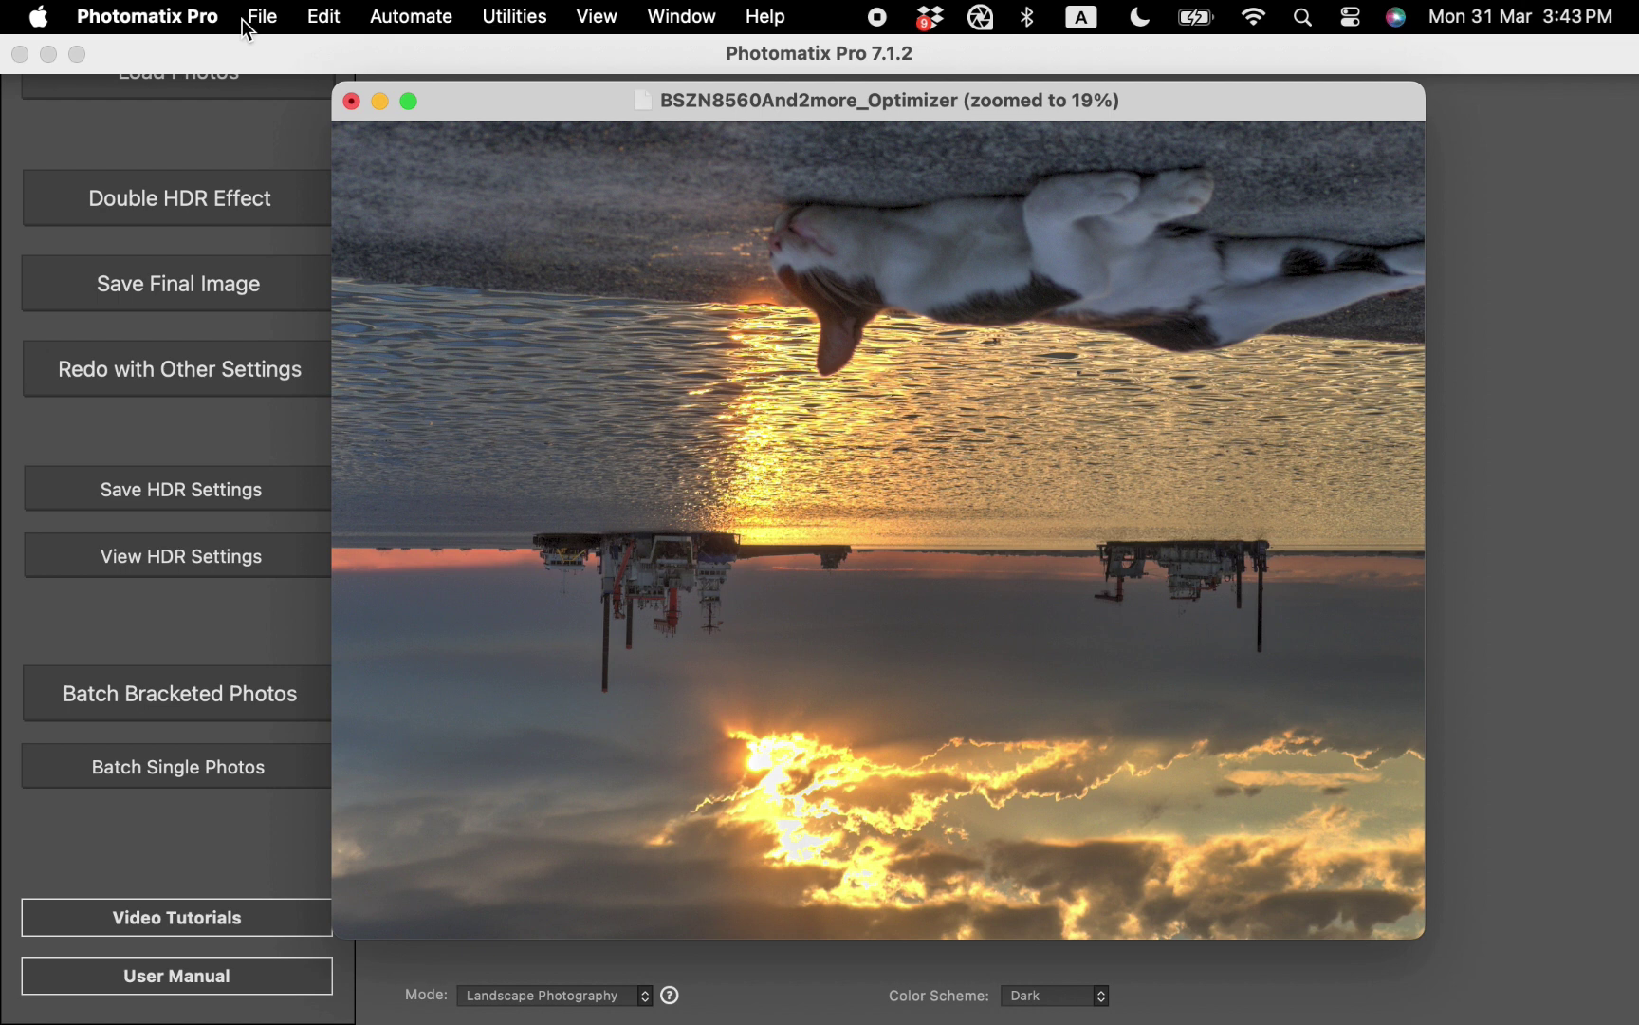
- Save the tone-mapped image as a DNG 8-bit file in Downloads
{"action": "left_click", "coordinate": [242, 19]}
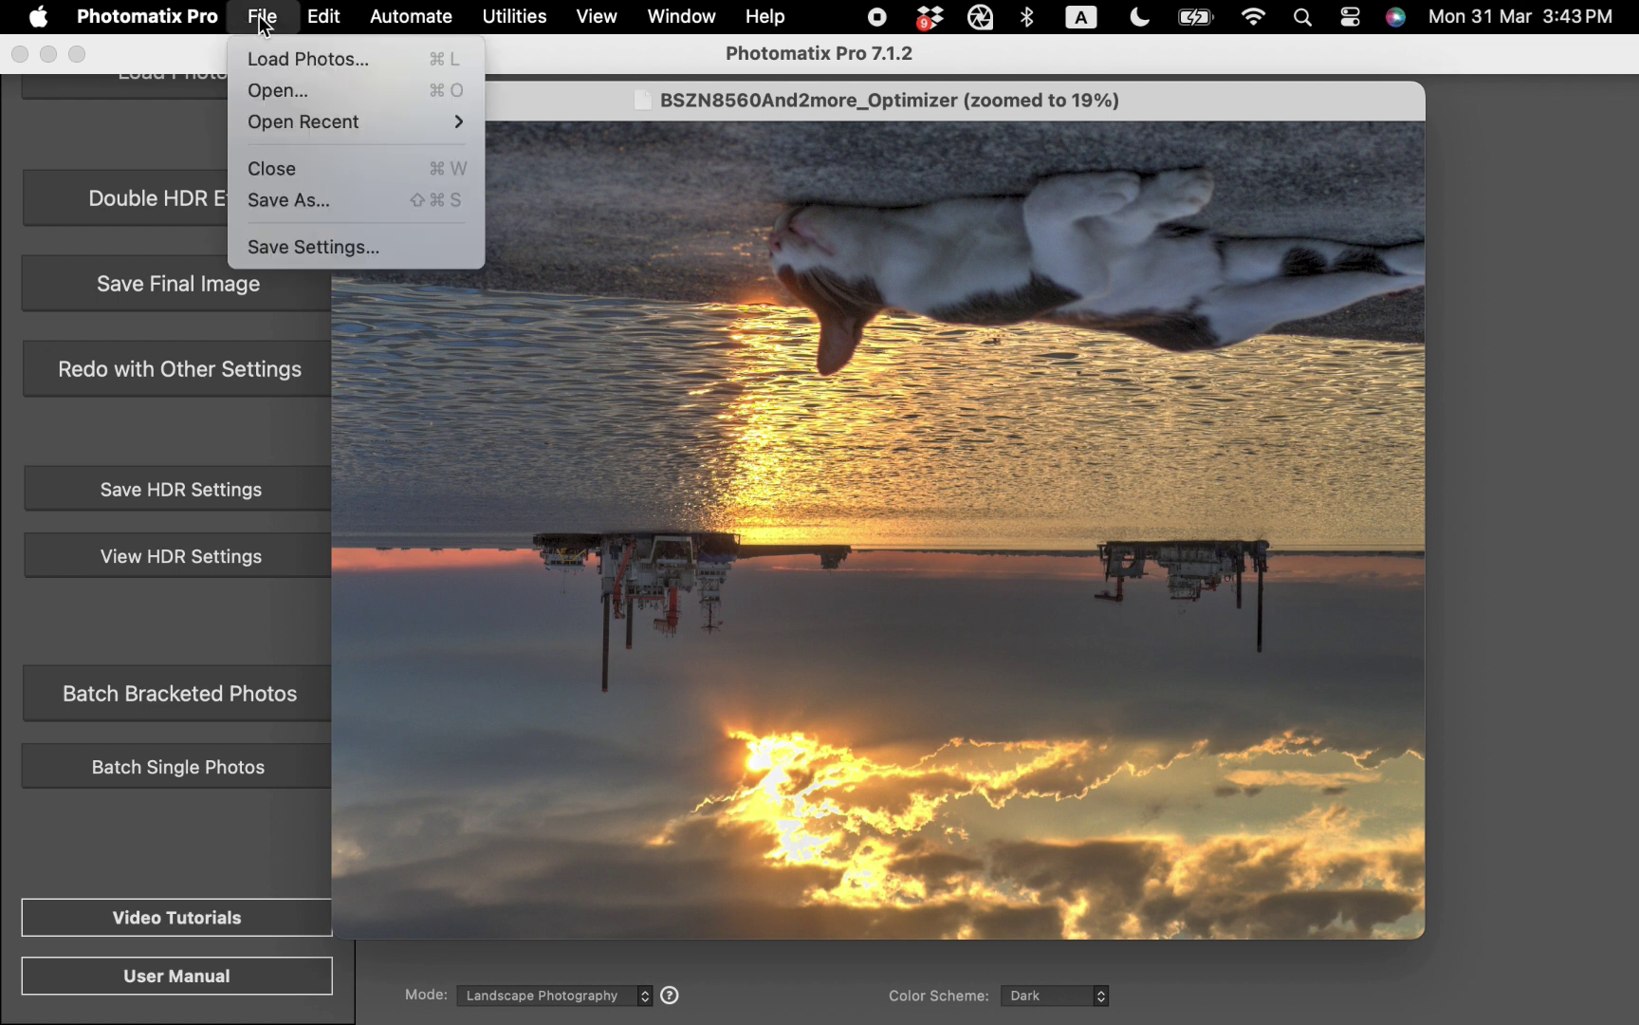
{"action": "left_click", "coordinate": [302, 207]}
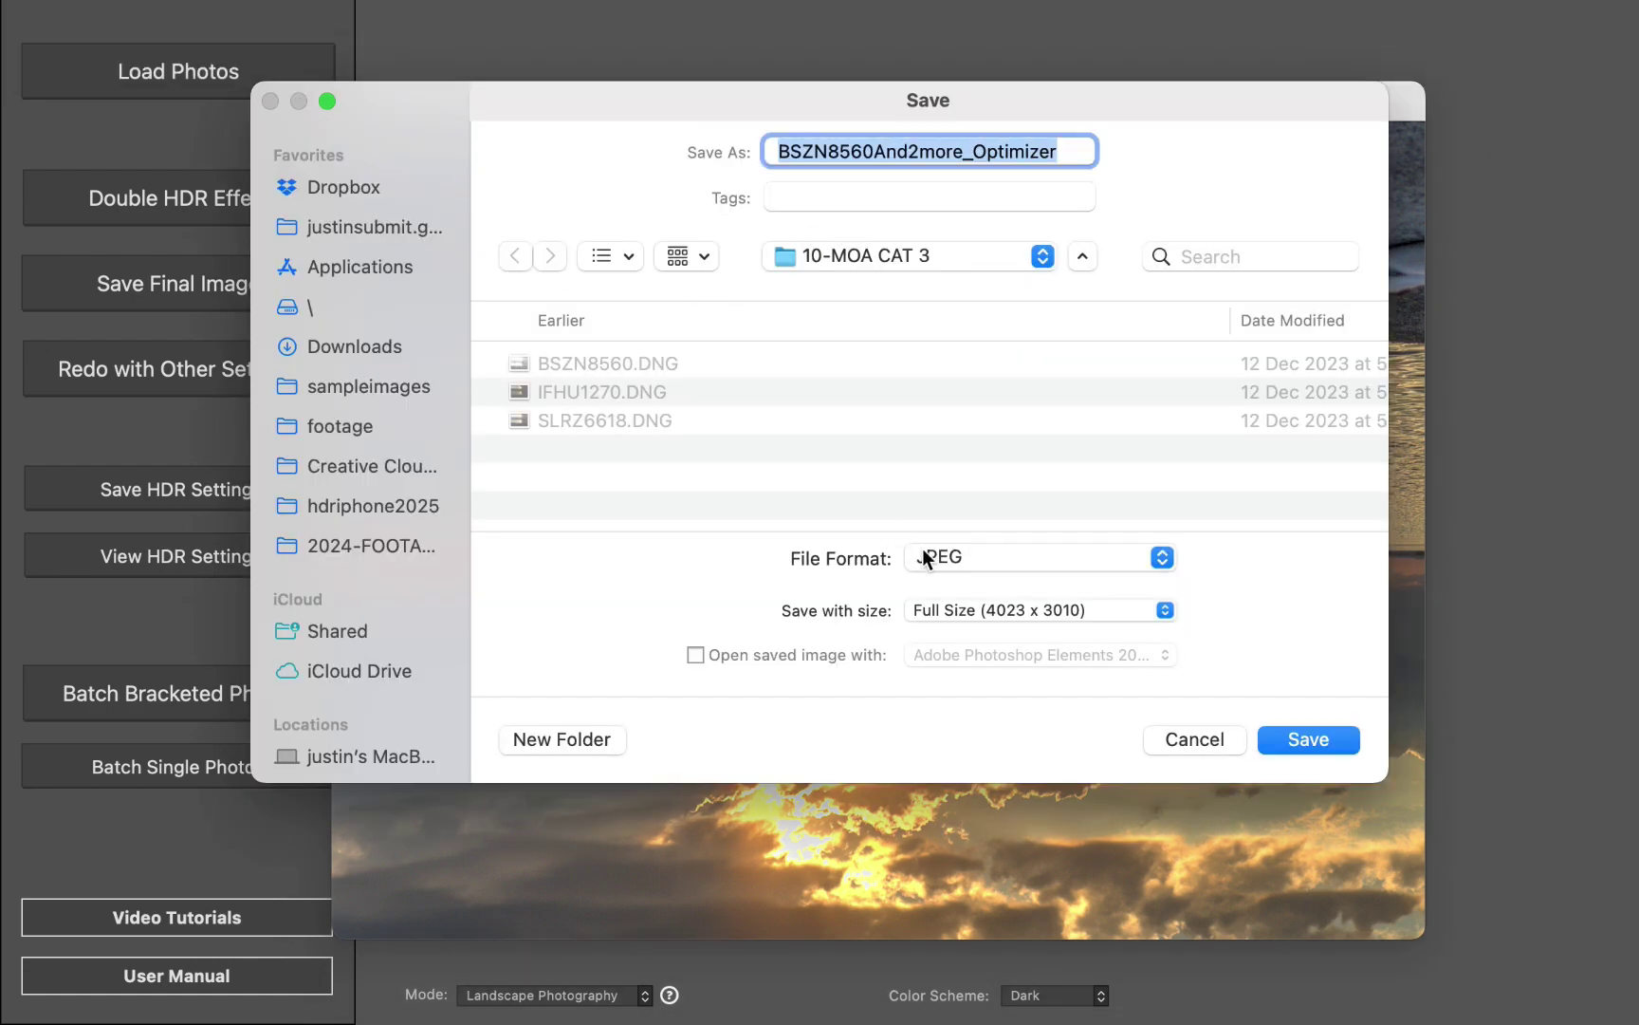
{"action": "left_click", "coordinate": [936, 560]}
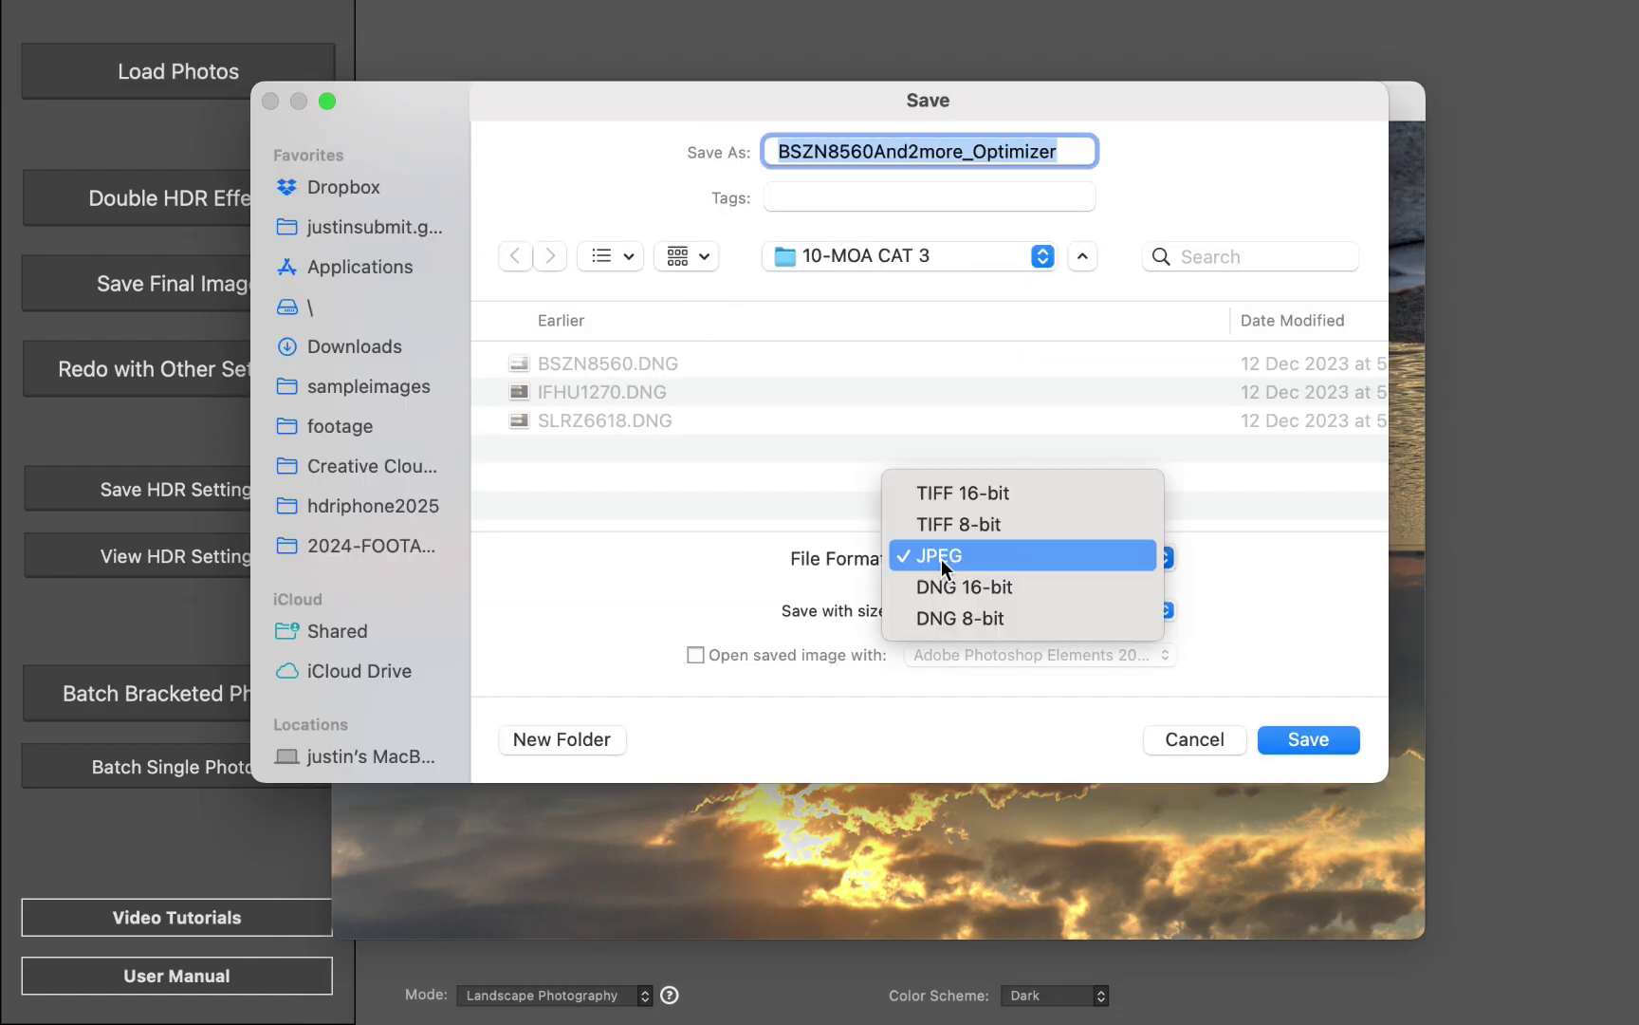
{"action": "left_click", "coordinate": [943, 617]}
{"action": "left_click", "coordinate": [373, 347]}
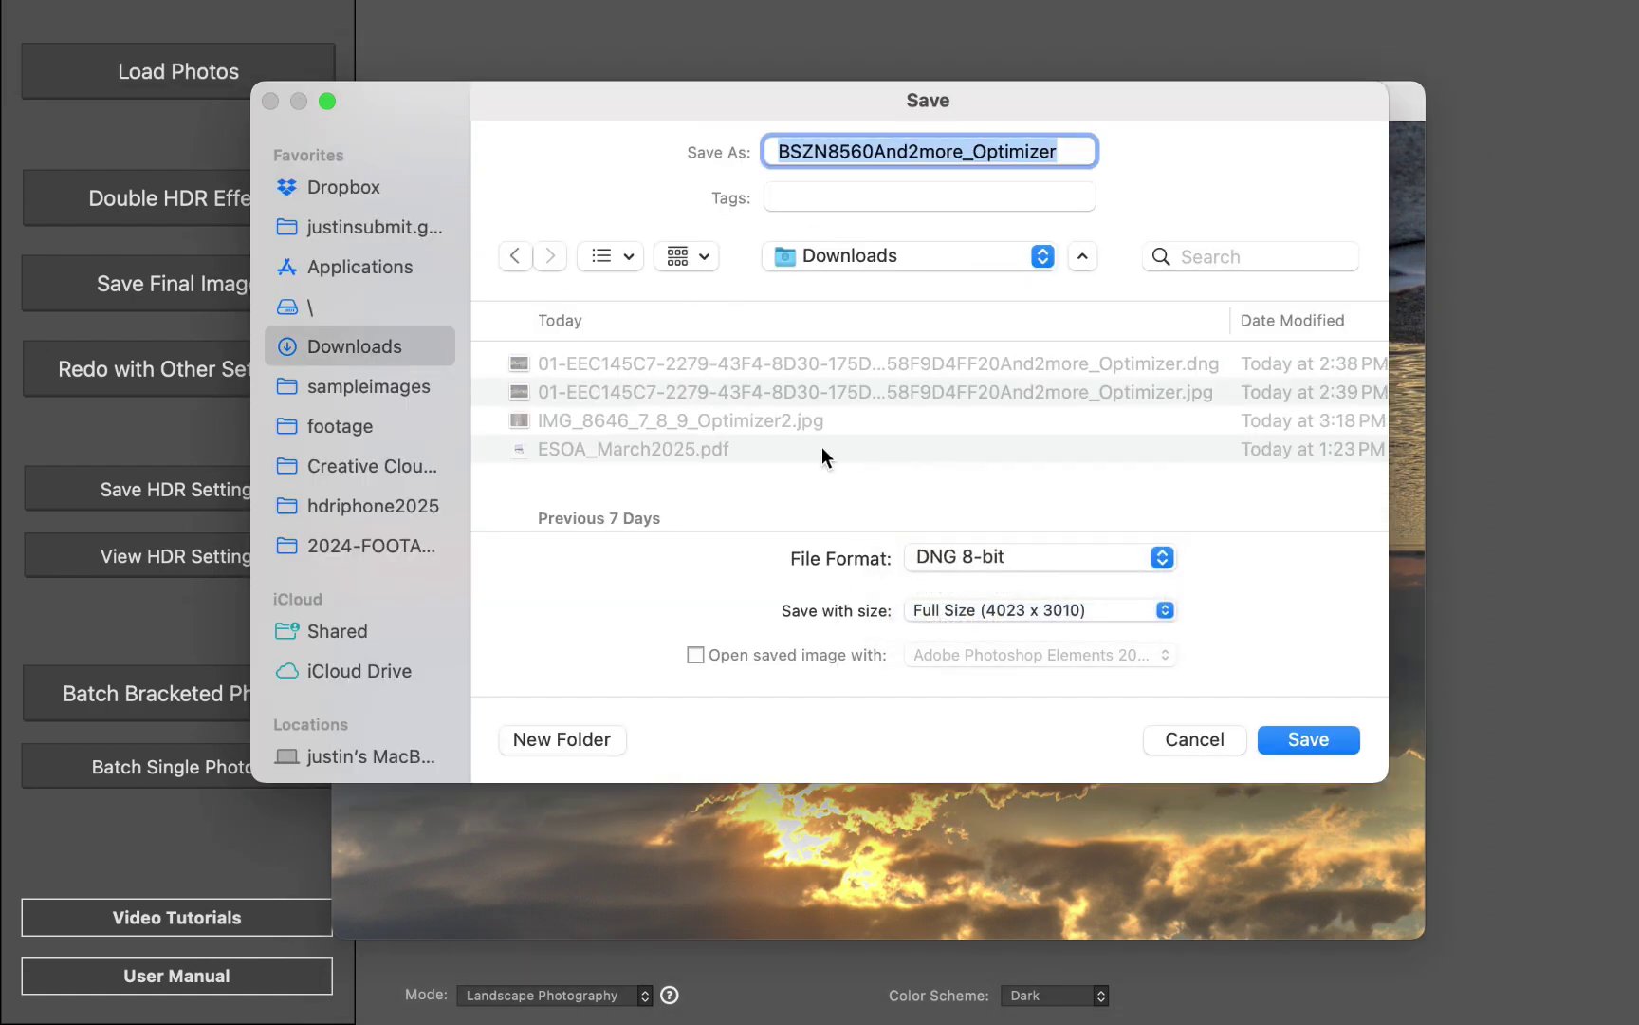
{"action": "left_click", "coordinate": [1310, 738]}
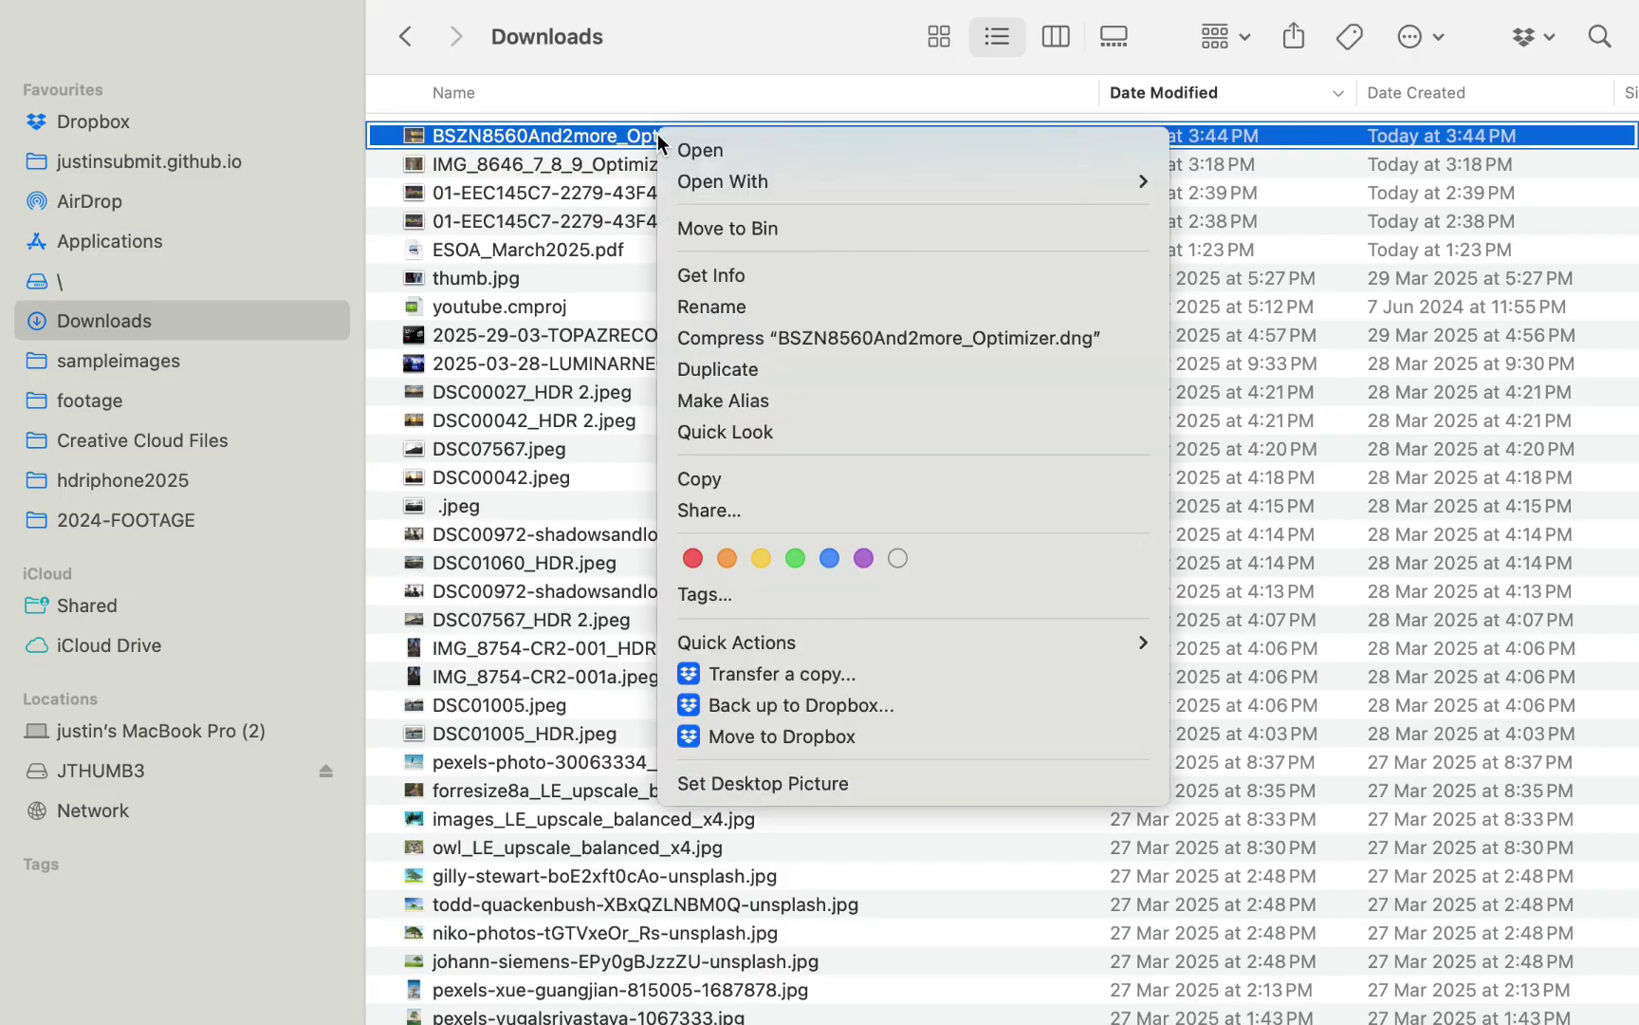
- Open the saved DNG in Affinity Photo 2 and make the window full screen
{"action": "mouse_move", "coordinate": [749, 176]}
{"action": "left_click", "coordinate": [1311, 296]}
{"action": "left_click", "coordinate": [85, 73]}
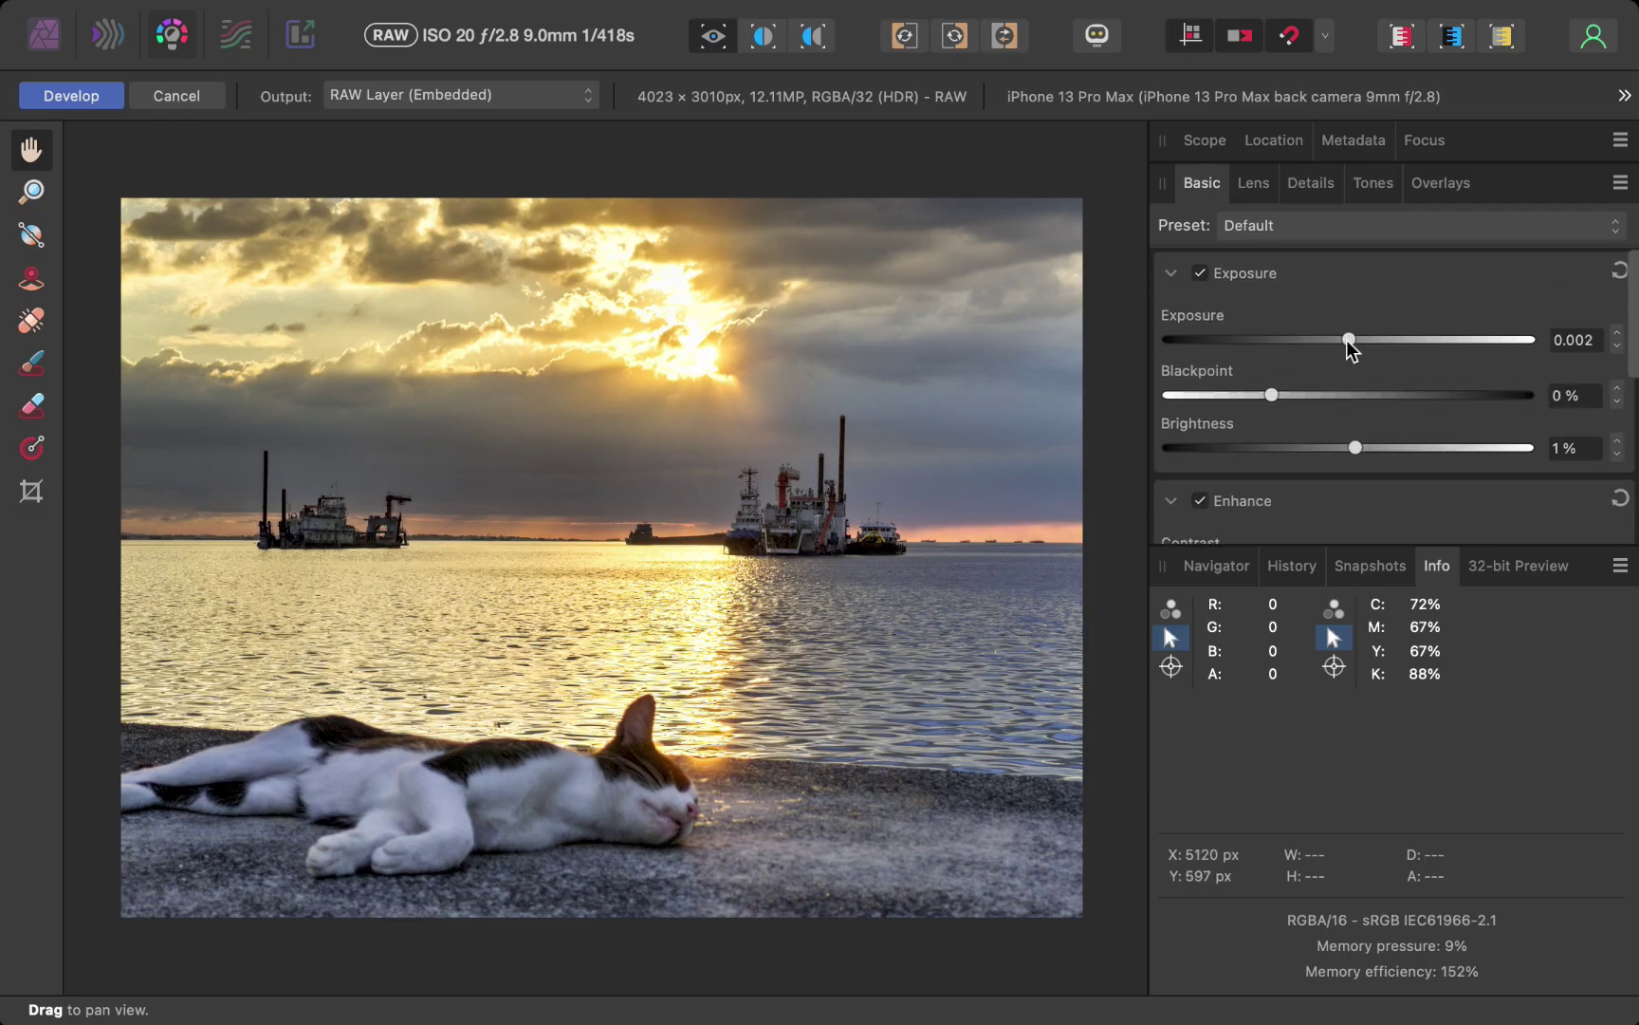
- Test exposure levels, enable Shadows & Highlights, and lift the shadows
{"action": "left_click_drag", "start_coordinate": [1346, 339], "coordinate": [1361, 384]}
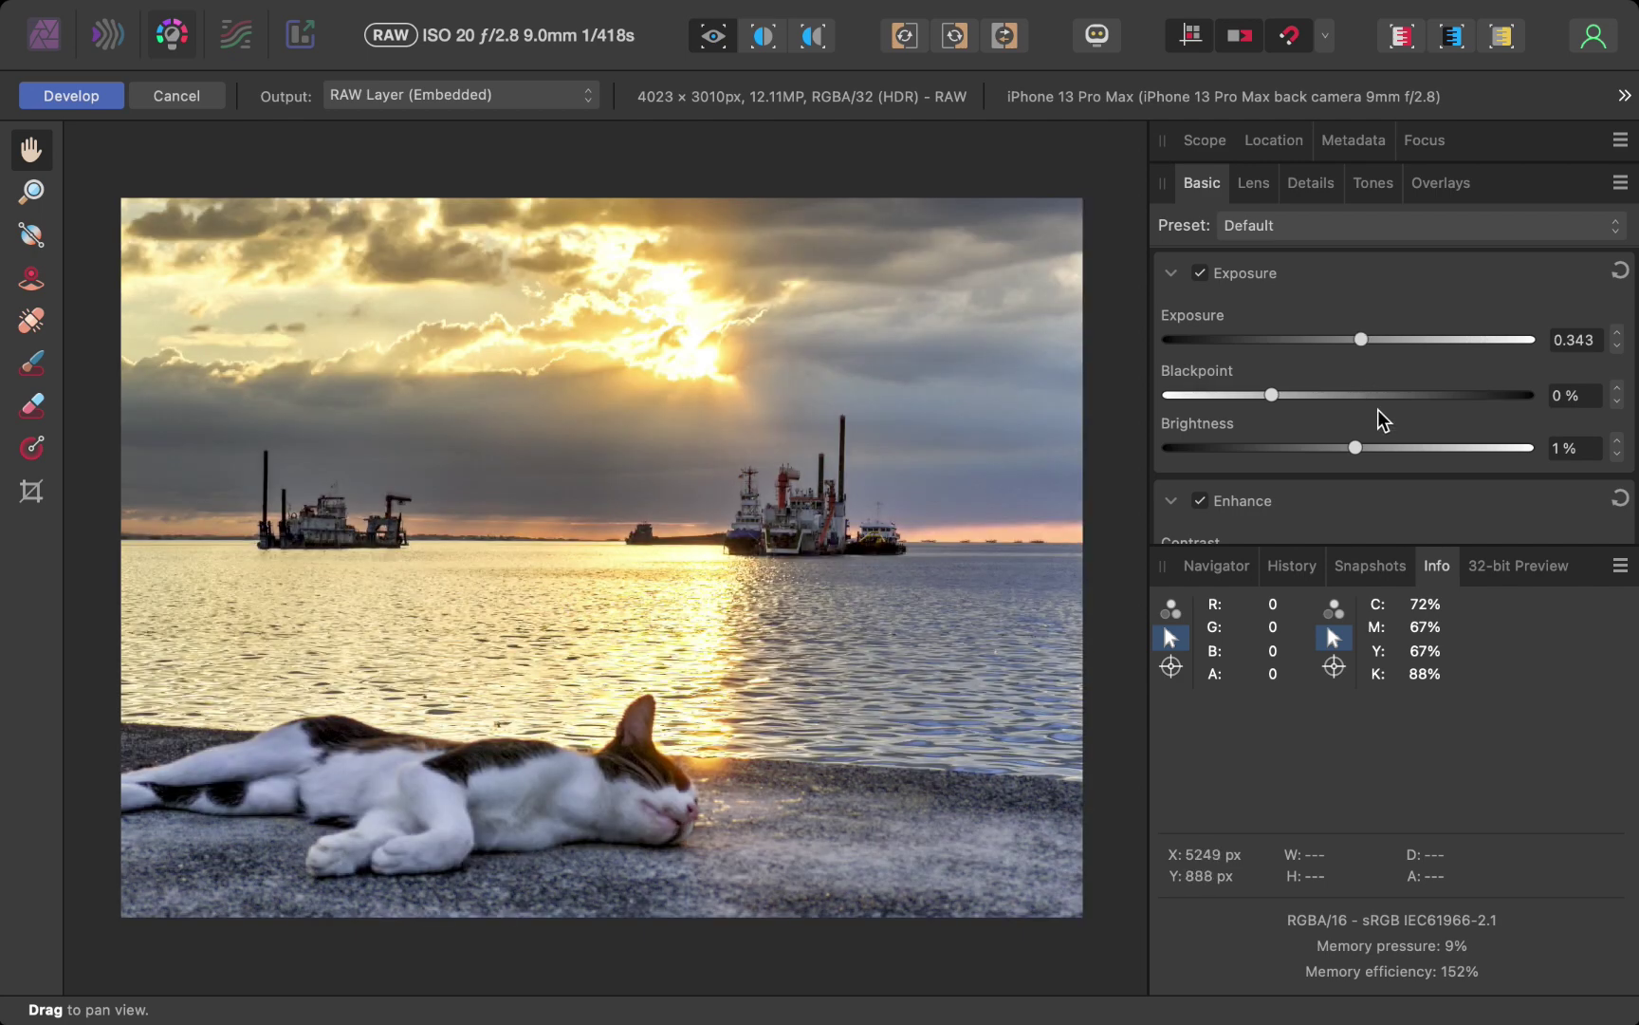
{"action": "scroll", "coordinate": [1382, 446], "scroll_direction": "down", "scroll_amount": 3}
{"action": "scroll", "coordinate": [1381, 465], "scroll_direction": "down", "scroll_amount": 5}
{"action": "left_click", "coordinate": [1200, 472]}
{"action": "scroll", "coordinate": [1234, 455], "scroll_direction": "down", "scroll_amount": 2}
{"action": "left_click_drag", "start_coordinate": [1348, 428], "coordinate": [1345, 481]}
- Lower Brightness to -5 % and fine-tune Exposure to 0.034
{"action": "scroll", "coordinate": [1339, 436], "scroll_direction": "up", "scroll_amount": 5}
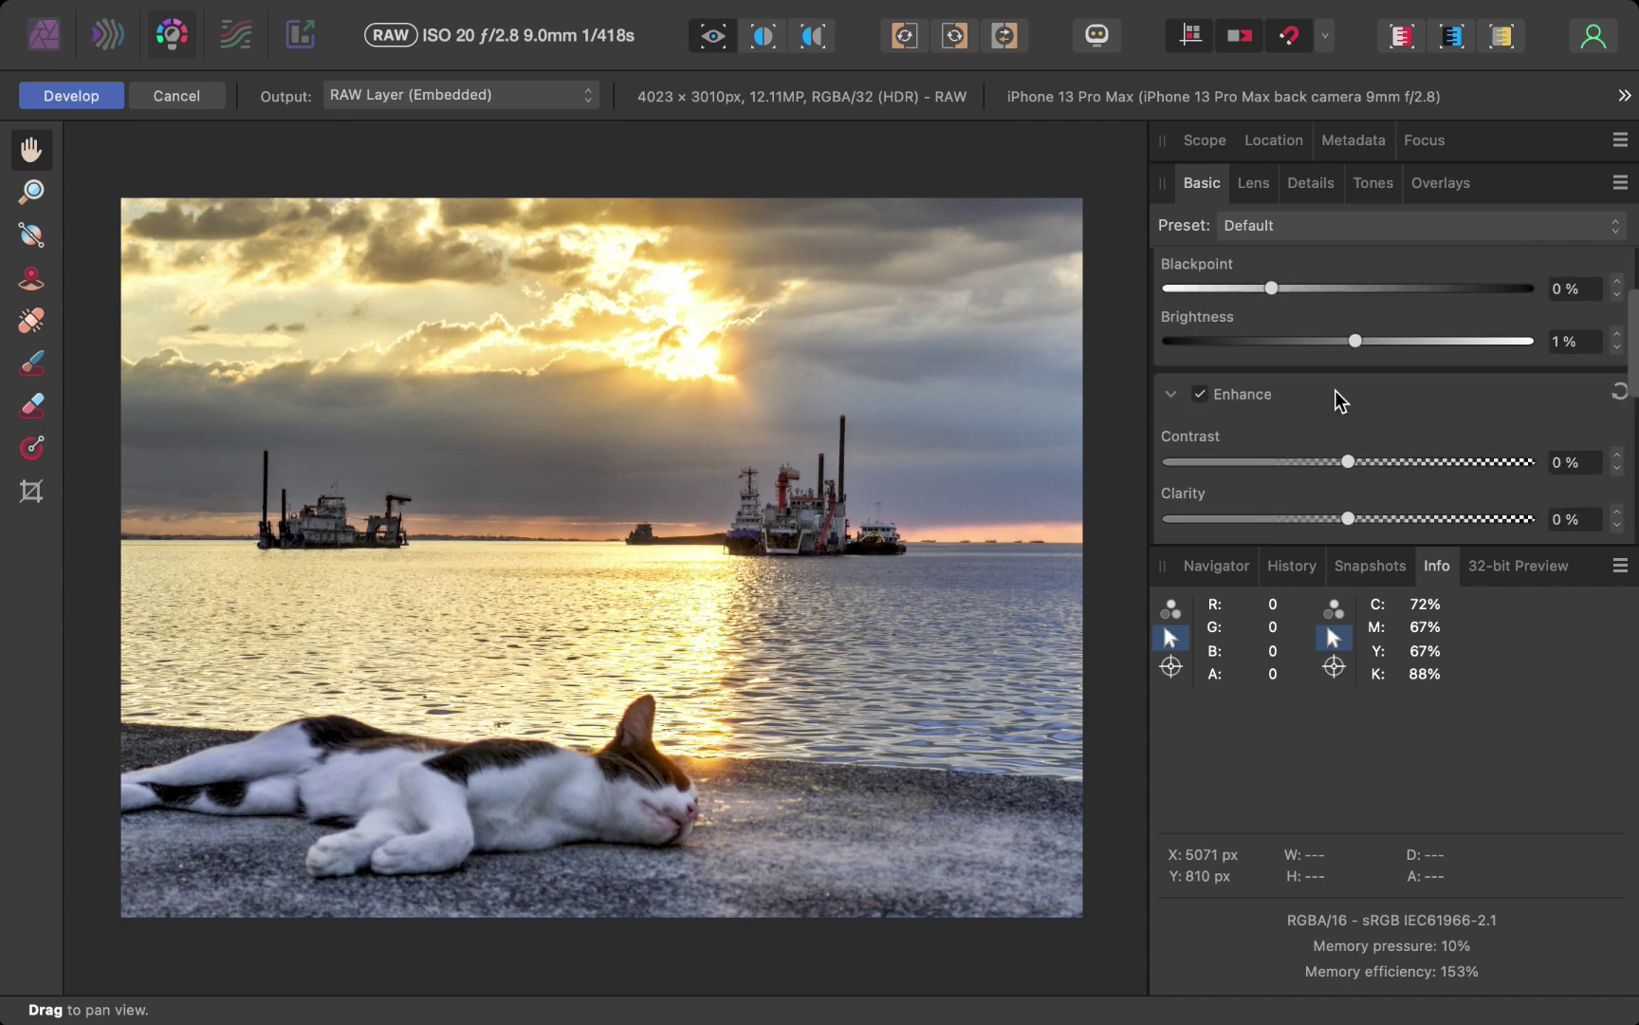
{"action": "left_click_drag", "start_coordinate": [1355, 400], "coordinate": [1312, 418]}
{"action": "scroll", "coordinate": [1312, 419], "scroll_direction": "down", "scroll_amount": 5}
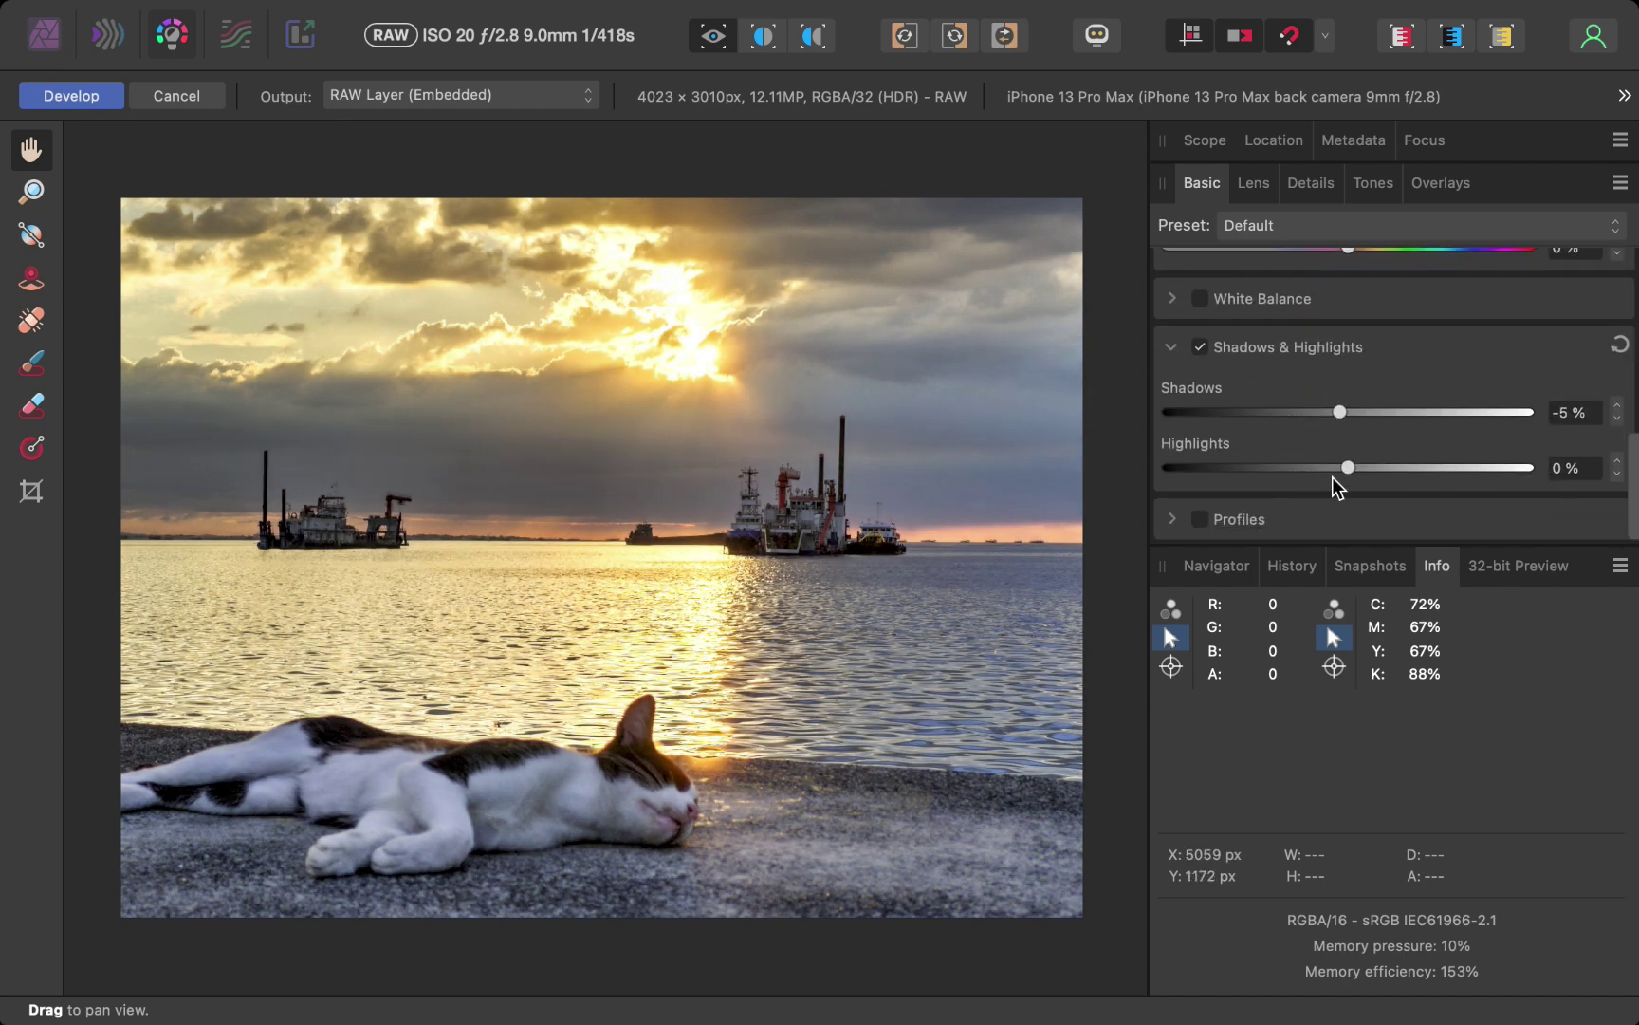
{"action": "scroll", "coordinate": [1329, 446], "scroll_direction": "up", "scroll_amount": 6}
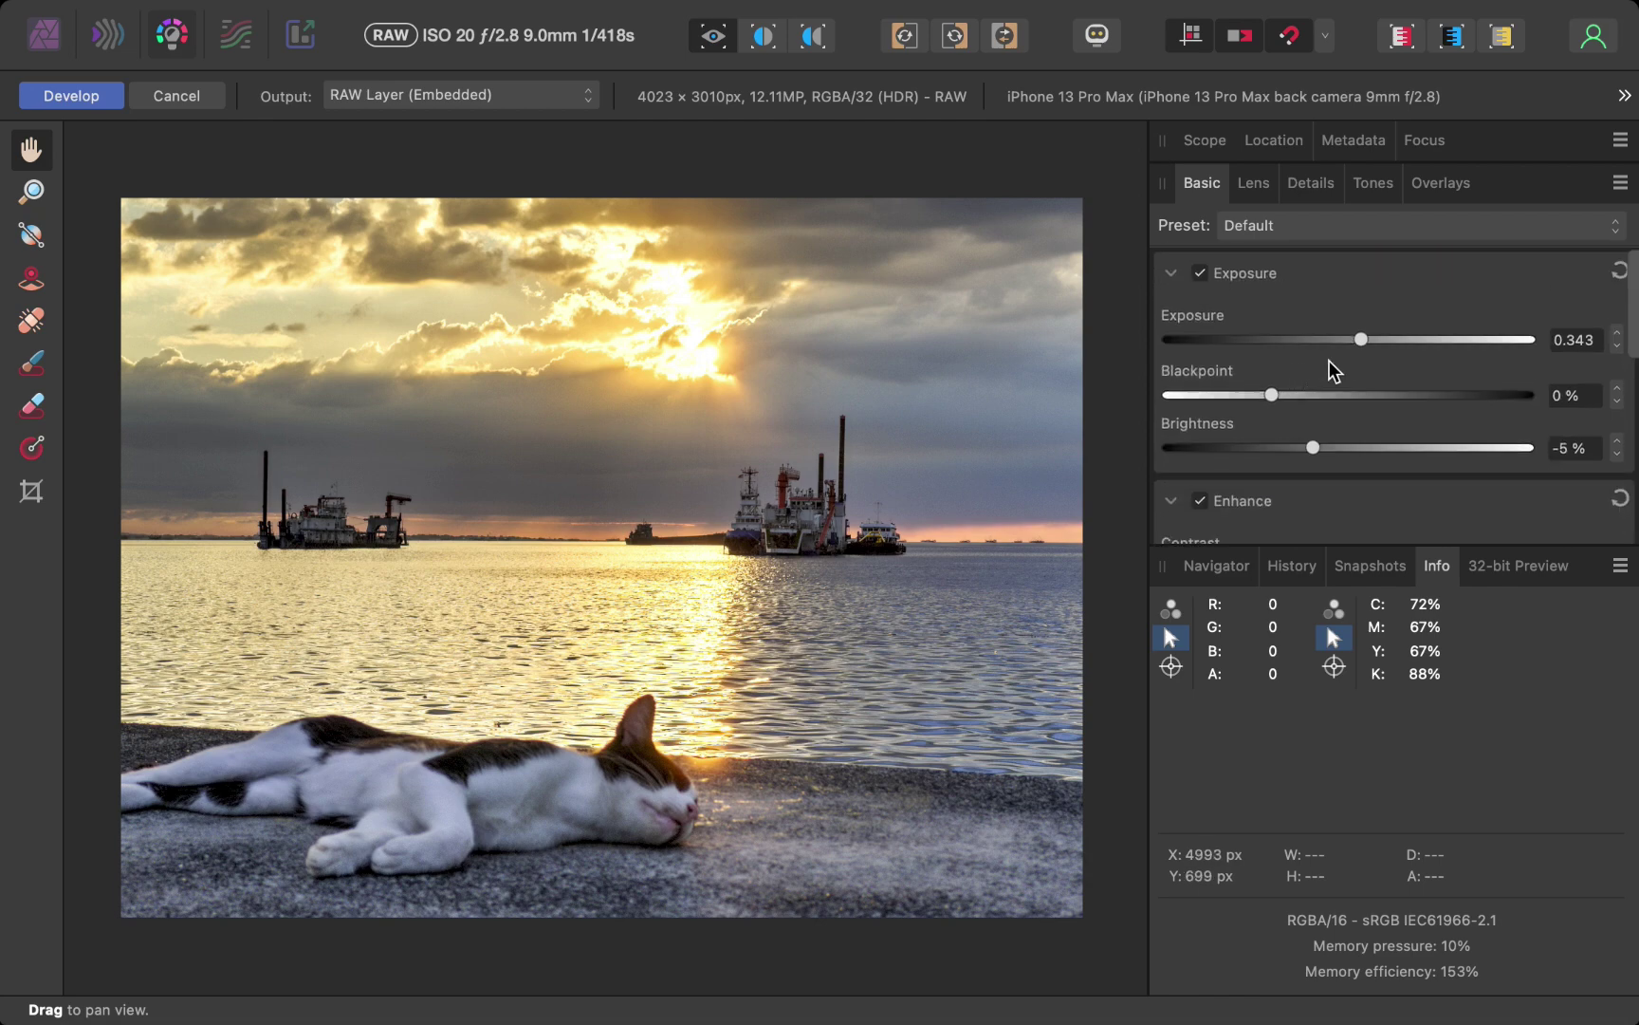
{"action": "mouse_move", "coordinate": [1353, 344]}
{"action": "left_mouse_down"}
{"action": "mouse_move", "coordinate": [1452, 368]}
{"action": "mouse_move", "coordinate": [1326, 383]}
{"action": "mouse_move", "coordinate": [1566, 347]}
{"action": "mouse_move", "coordinate": [1310, 377]}
{"action": "mouse_move", "coordinate": [1193, 347]}
{"action": "mouse_move", "coordinate": [1356, 349]}
{"action": "mouse_move", "coordinate": [1548, 384]}
{"action": "mouse_move", "coordinate": [1354, 366]}
{"action": "left_mouse_up"}
- Set Strength 61, Tone Compression 5.5 and Lighting Effect 42, then apply with Next: Finish
{"action": "scroll", "coordinate": [1304, 369], "scroll_direction": "down", "scroll_amount": 2}
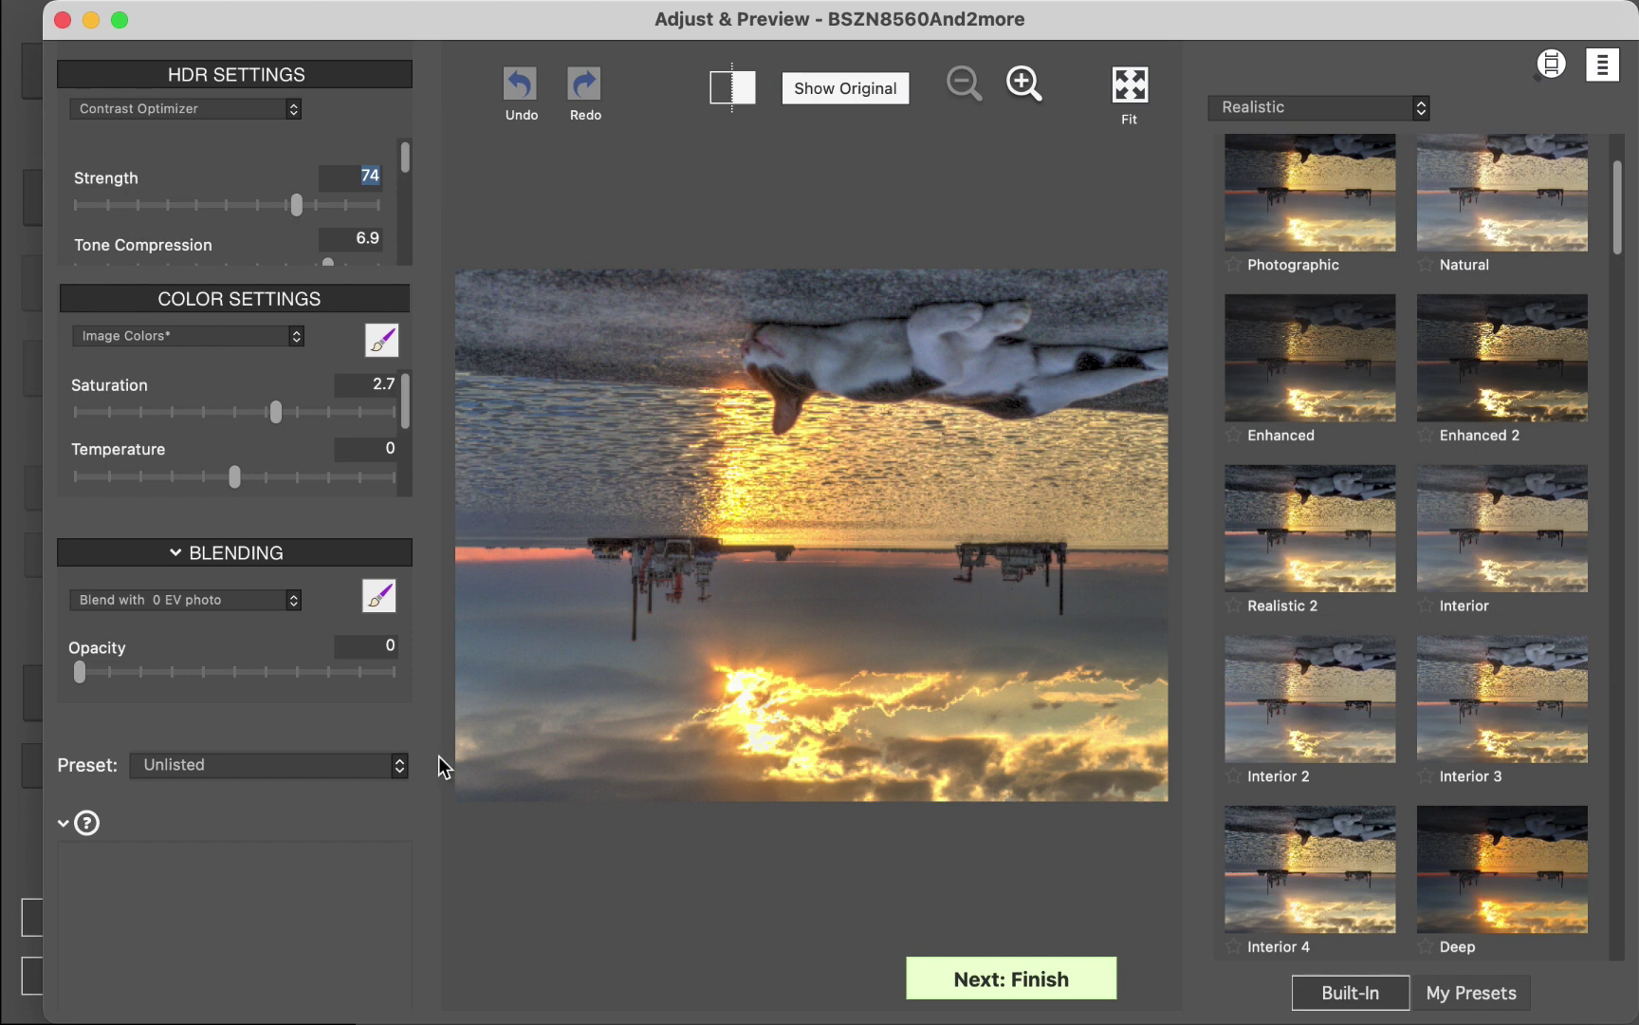
{"action": "mouse_move", "coordinate": [296, 204]}
{"action": "left_mouse_down"}
{"action": "mouse_move", "coordinate": [255, 206]}
{"action": "mouse_move", "coordinate": [313, 202]}
{"action": "left_mouse_up"}
{"action": "scroll", "coordinate": [233, 256], "scroll_direction": "down", "scroll_amount": 3}
{"action": "scroll", "coordinate": [323, 203], "scroll_direction": "up", "scroll_amount": 2}
{"action": "left_click_drag", "start_coordinate": [225, 252], "coordinate": [202, 262]}
{"action": "left_click", "coordinate": [988, 978]}
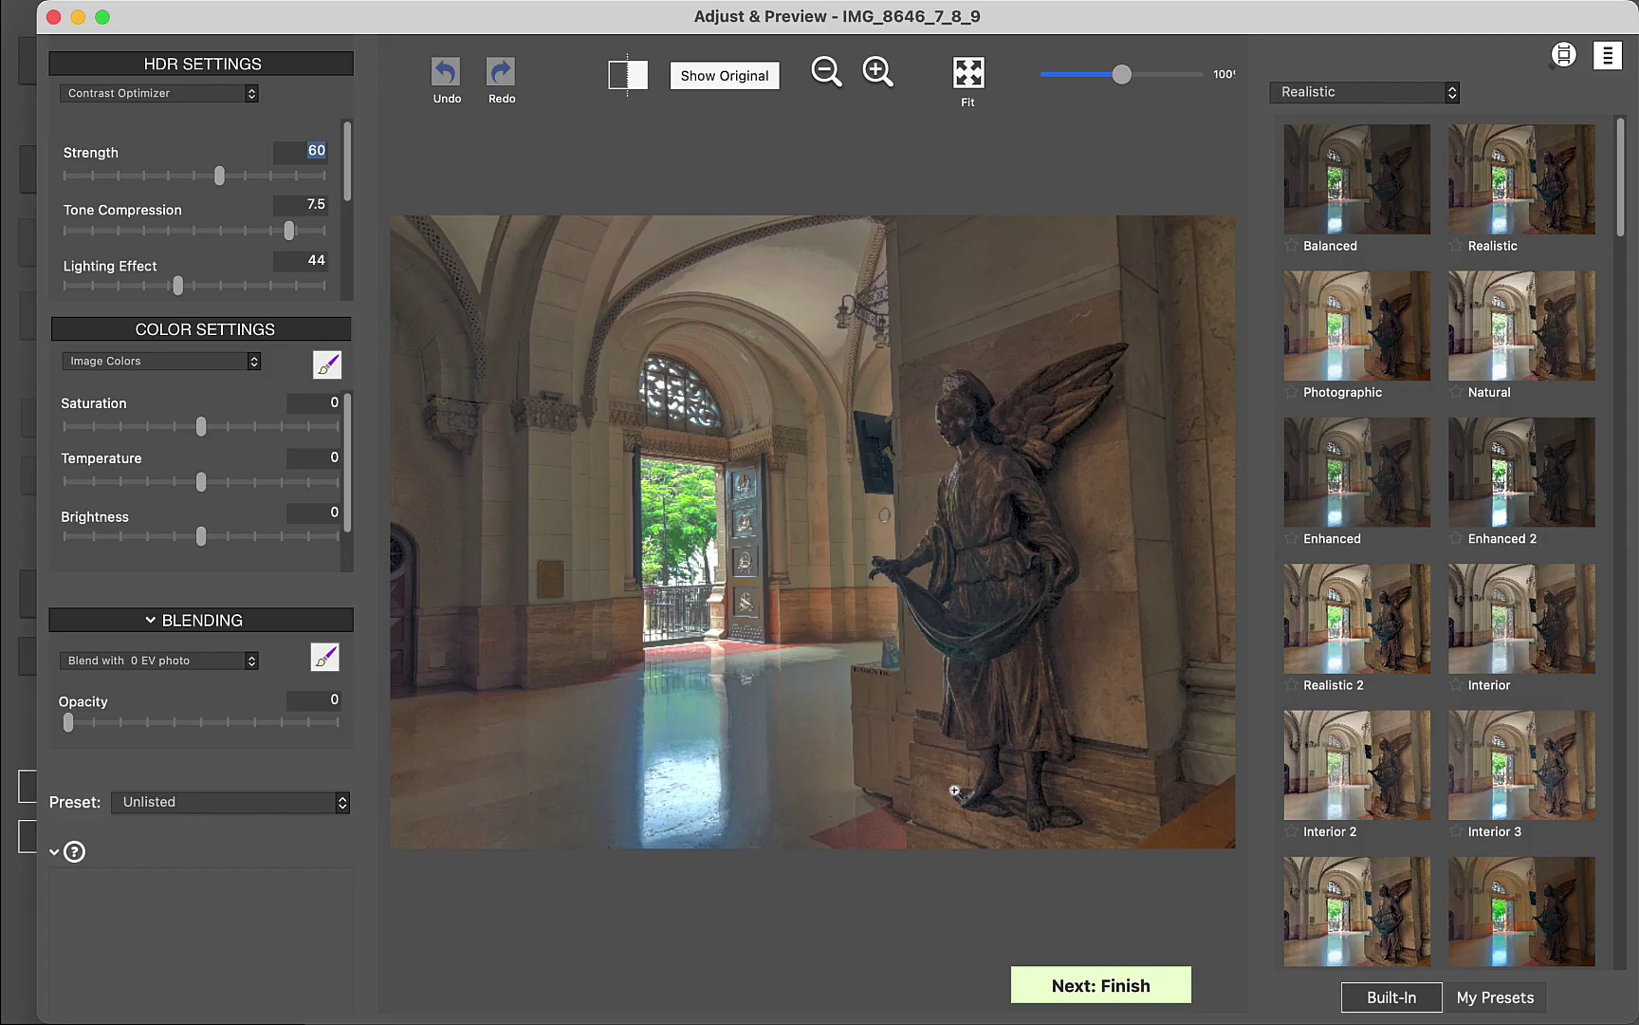
- Maximize the Adjust & Preview window and raise Strength to 74 and Lighting Effect to 50
{"action": "left_click", "coordinate": [955, 790]}
{"action": "left_click", "coordinate": [103, 17]}
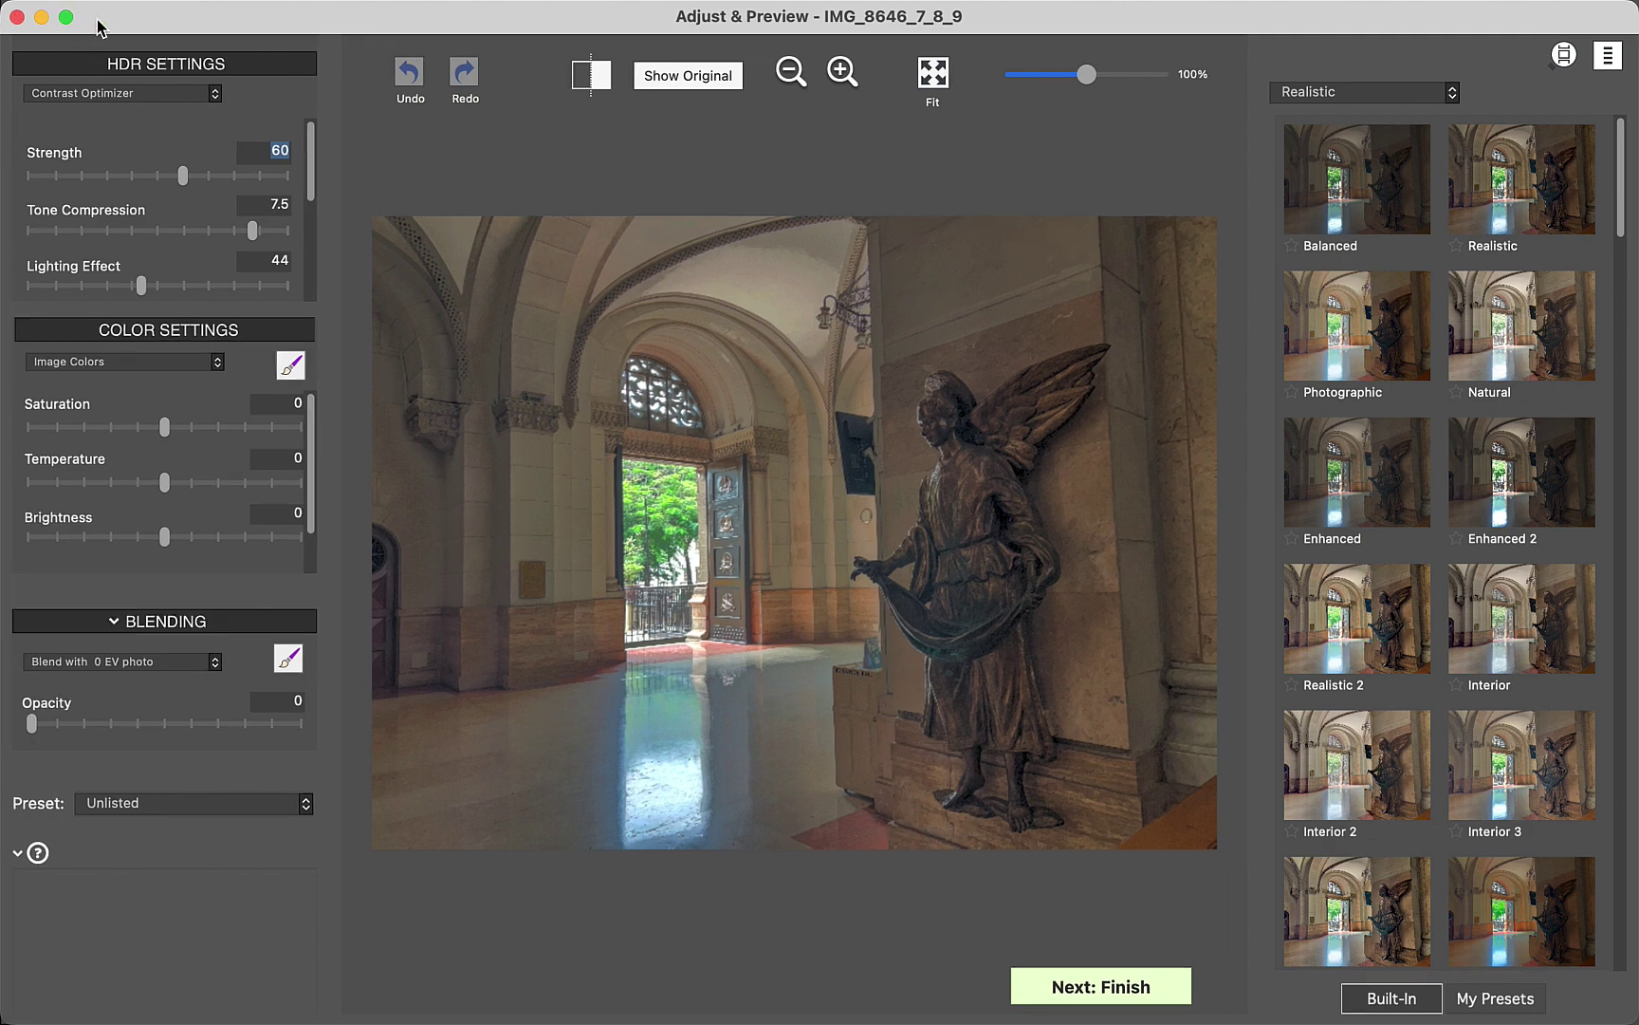
{"action": "left_click_drag", "start_coordinate": [184, 179], "coordinate": [244, 230]}
{"action": "left_click_drag", "start_coordinate": [143, 286], "coordinate": [159, 322]}
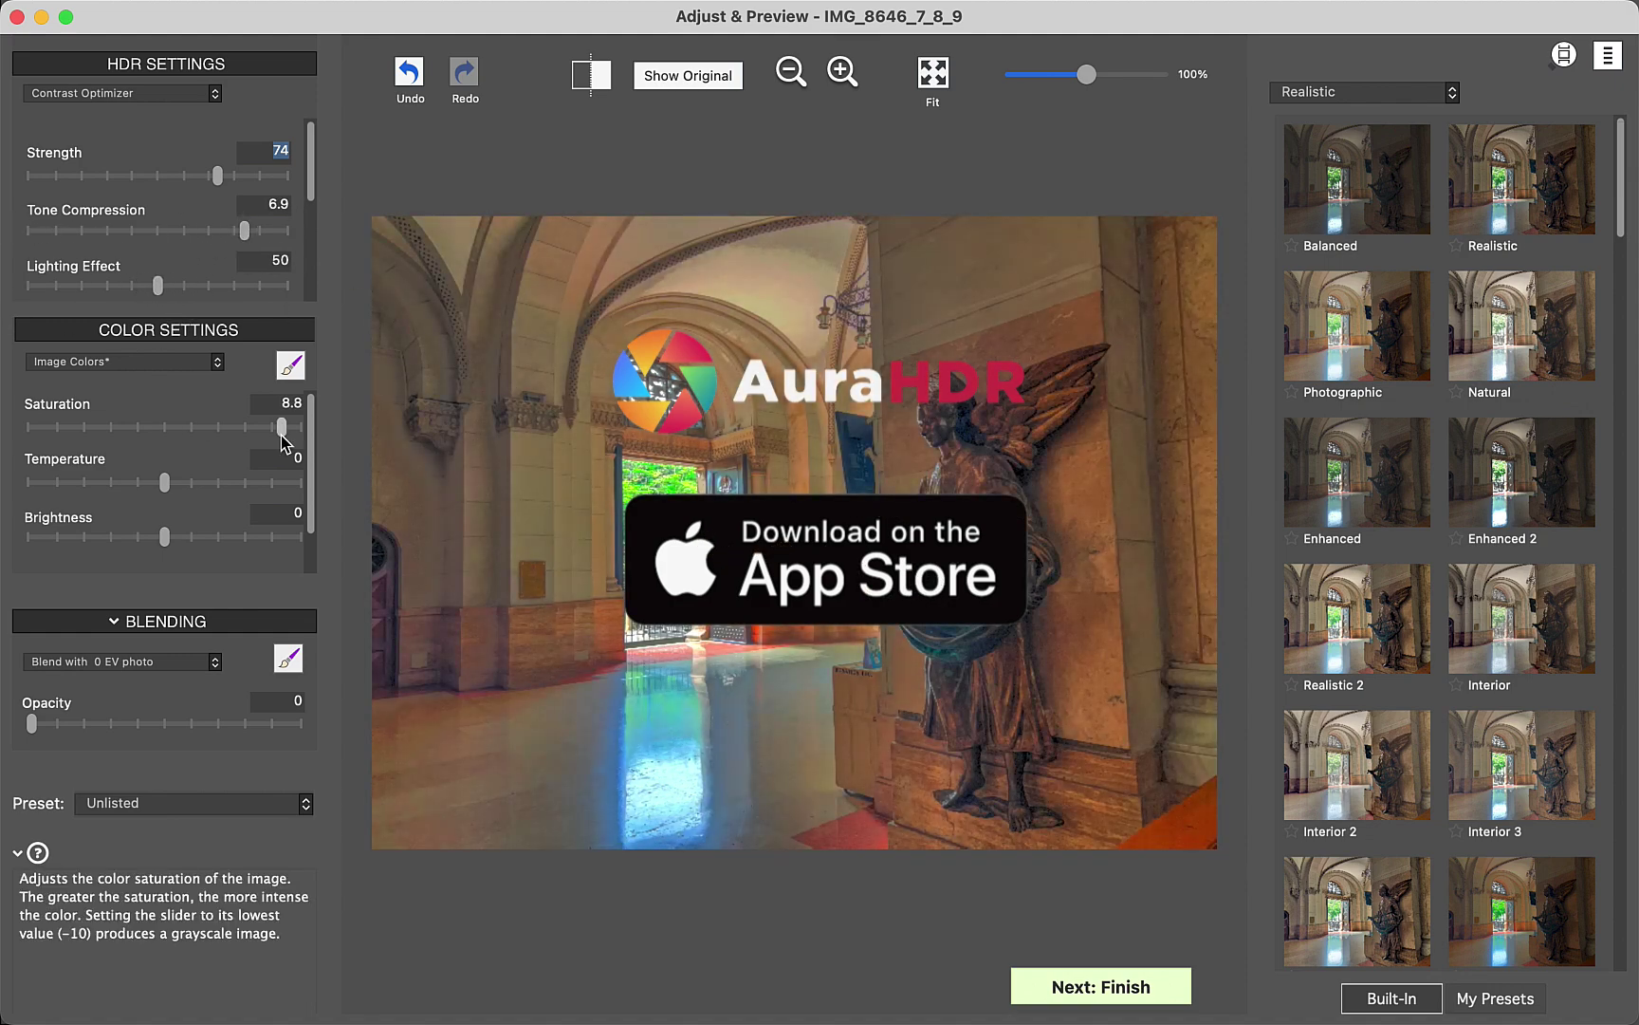